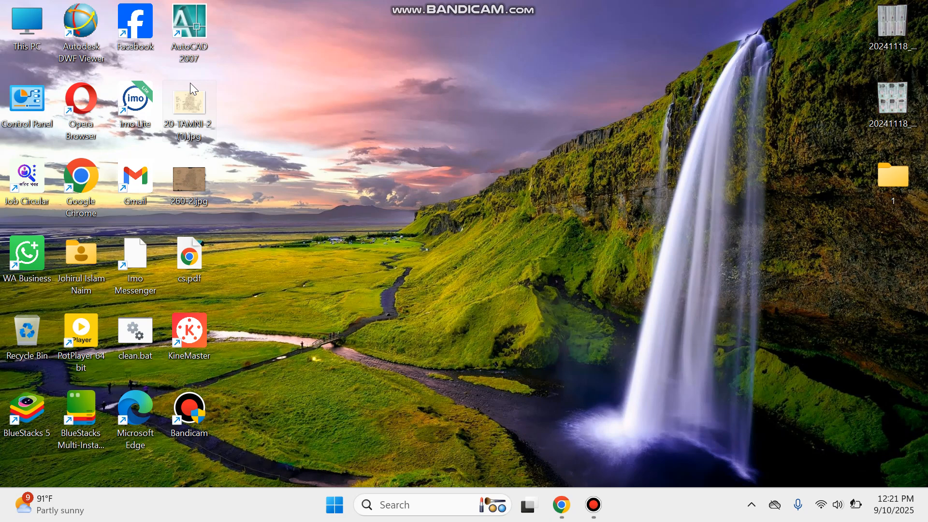
# - View the land survey map image 20-TAMNI-2_ (1).jpg and the contact-number PDF in Chrome
pyautogui.doubleClick(191, 116)
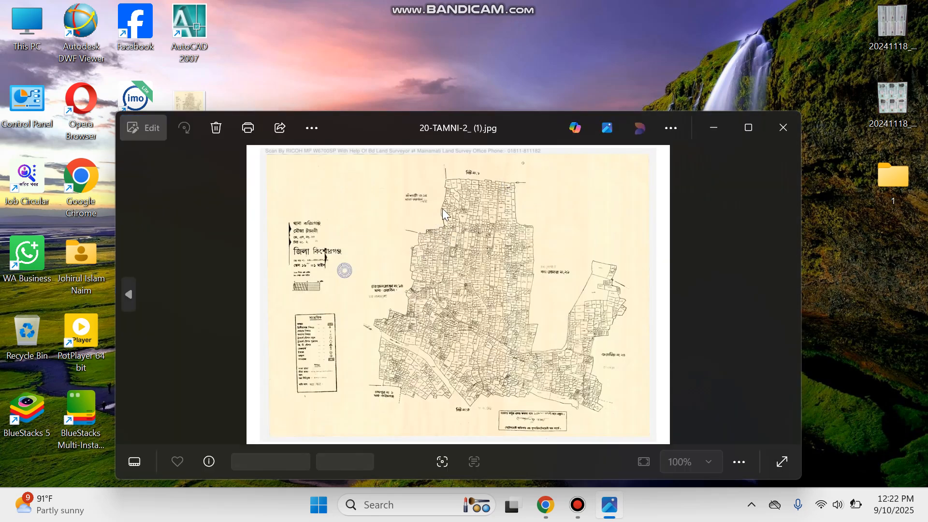
pyautogui.click(779, 128)
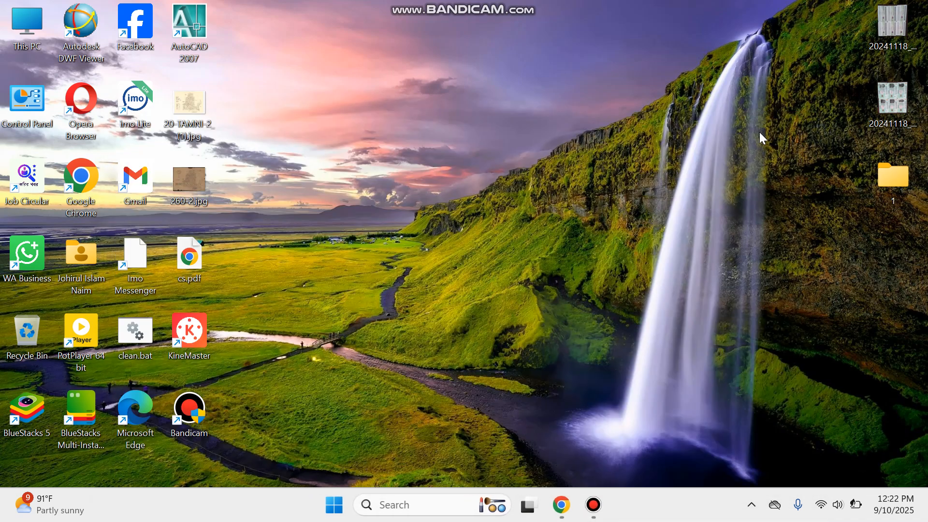
pyautogui.click(561, 505)
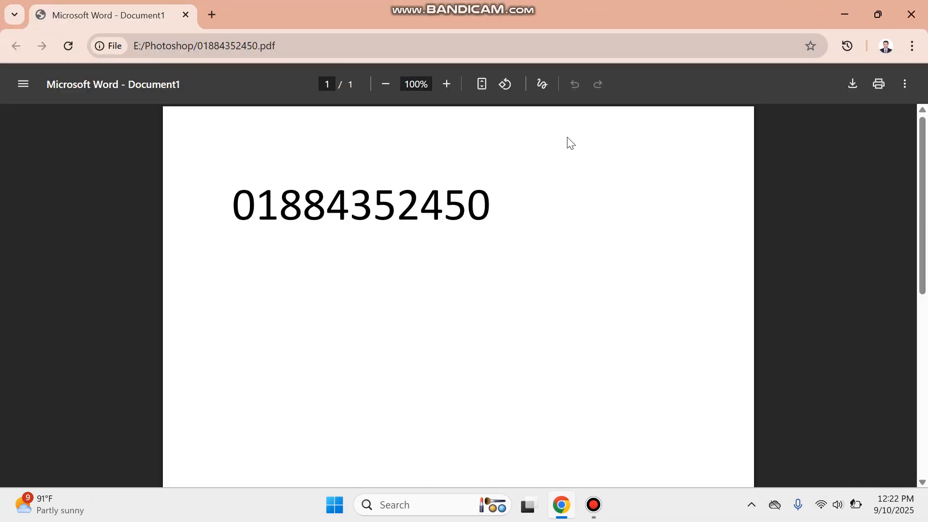
pyautogui.click(844, 19)
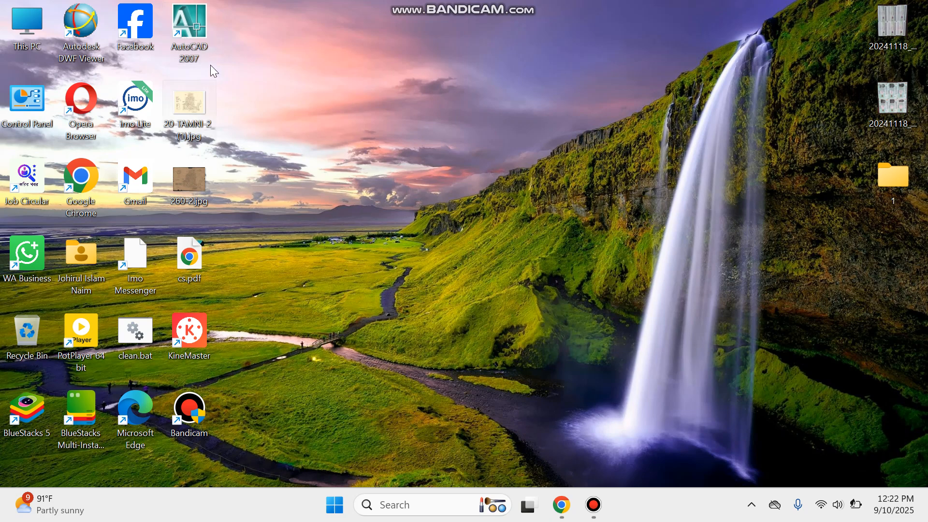
# - Launch AutoCAD 2007 and set the drawing's length units to Architectural with 0'-0" precision
pyautogui.doubleClick(189, 26)
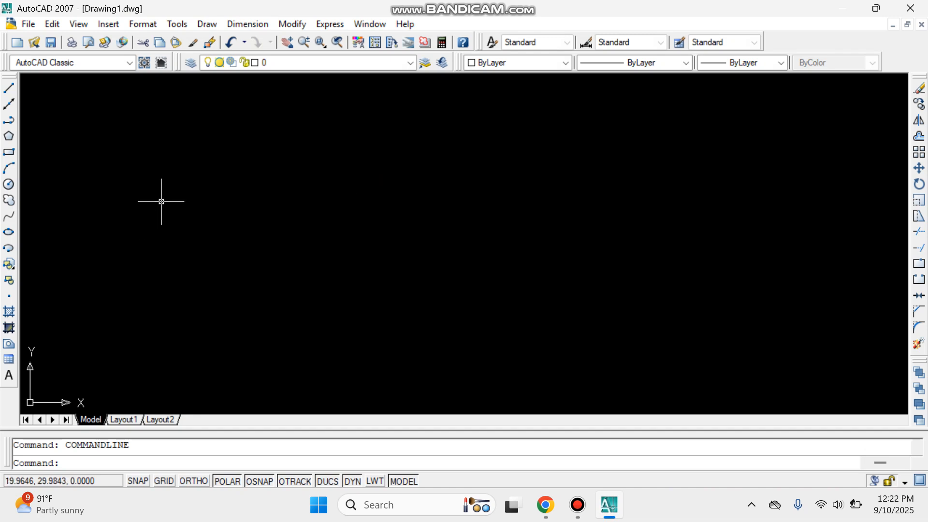
pyautogui.click(143, 24)
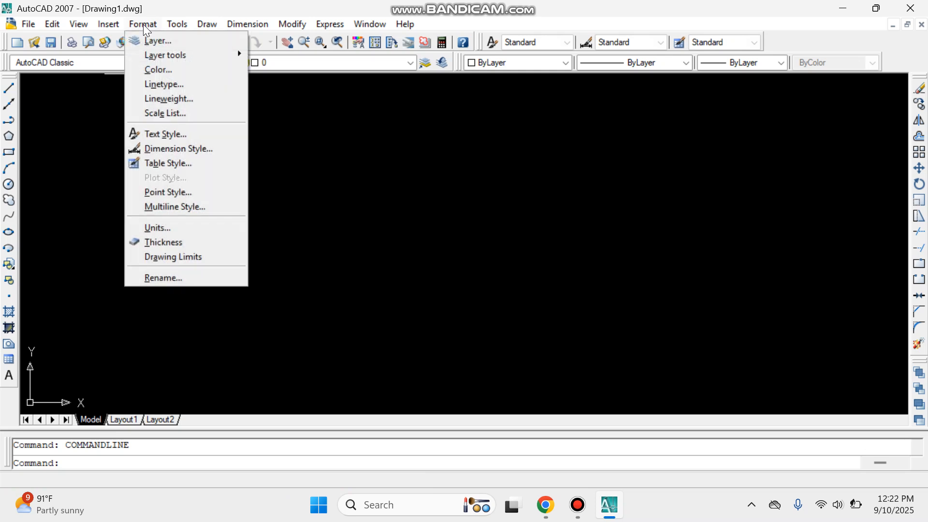
pyautogui.click(193, 227)
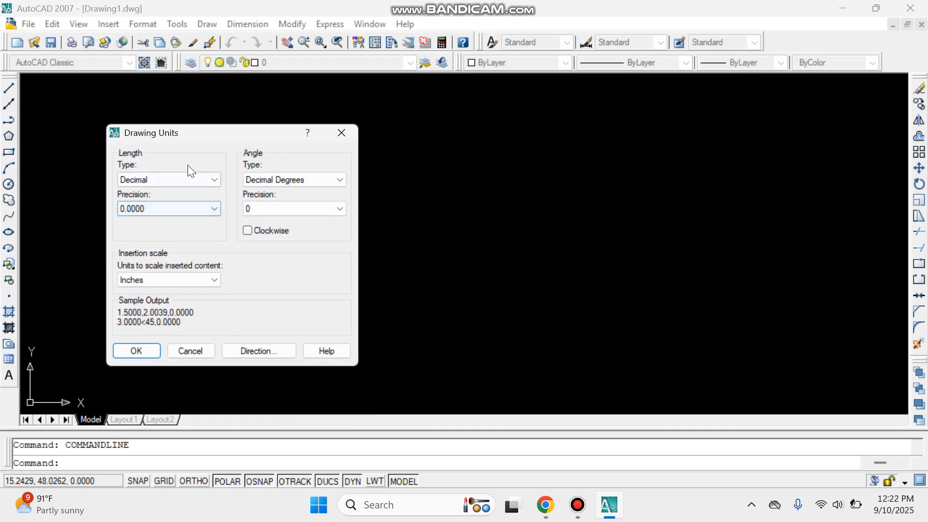
pyautogui.click(202, 179)
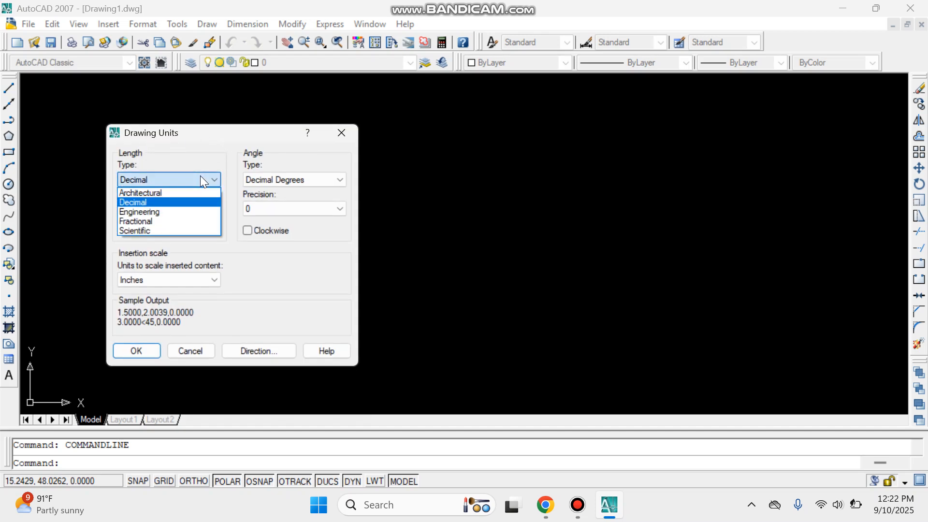
pyautogui.click(199, 212)
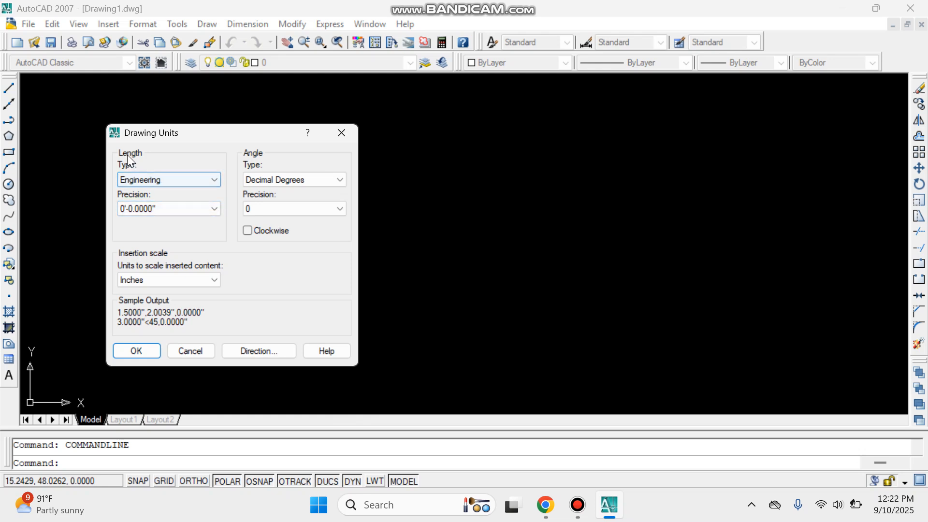
pyautogui.click(210, 178)
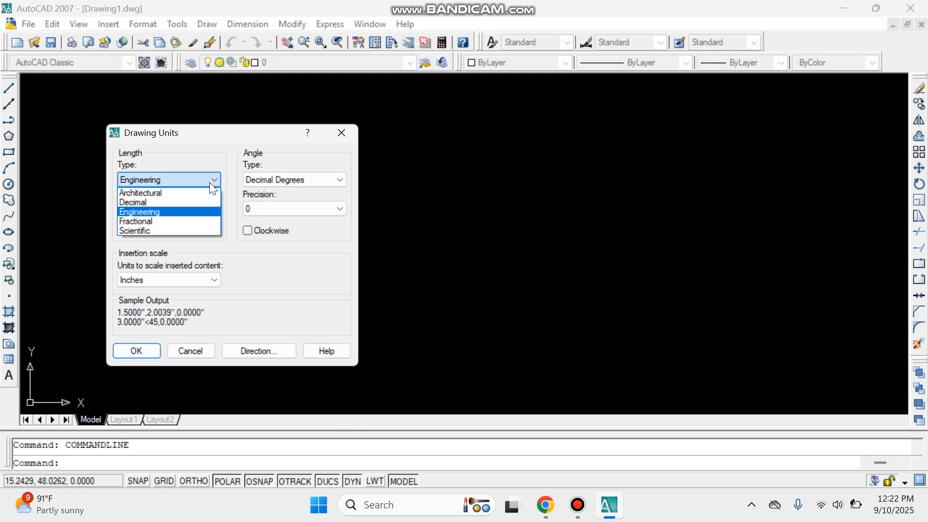
pyautogui.click(208, 192)
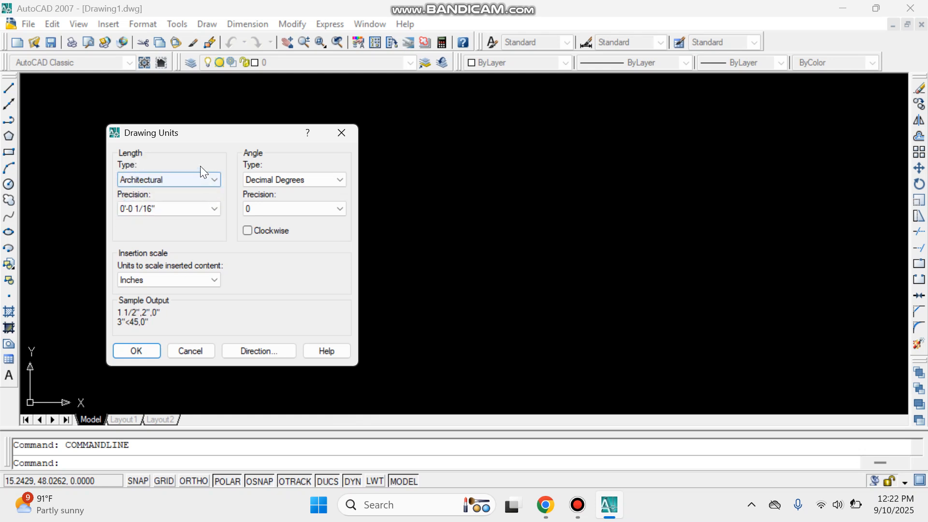
pyautogui.click(214, 209)
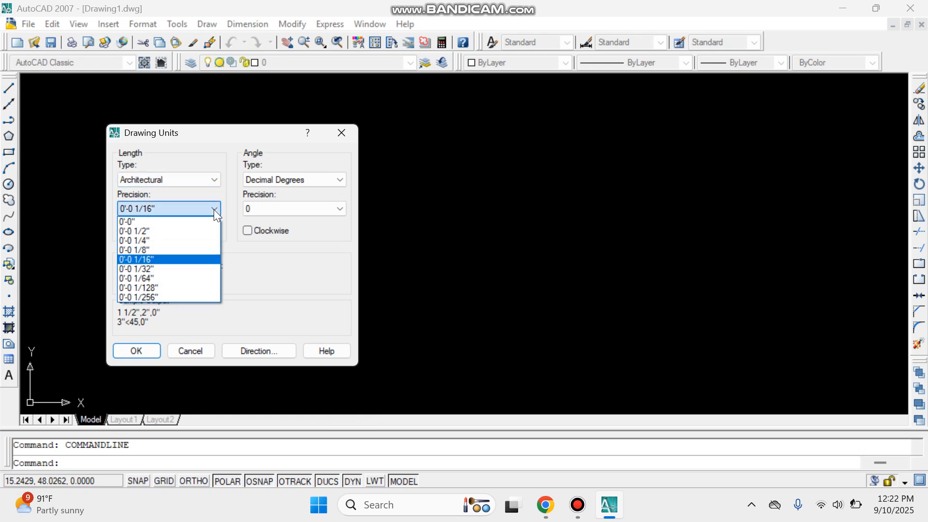
pyautogui.click(167, 220)
pyautogui.click(137, 351)
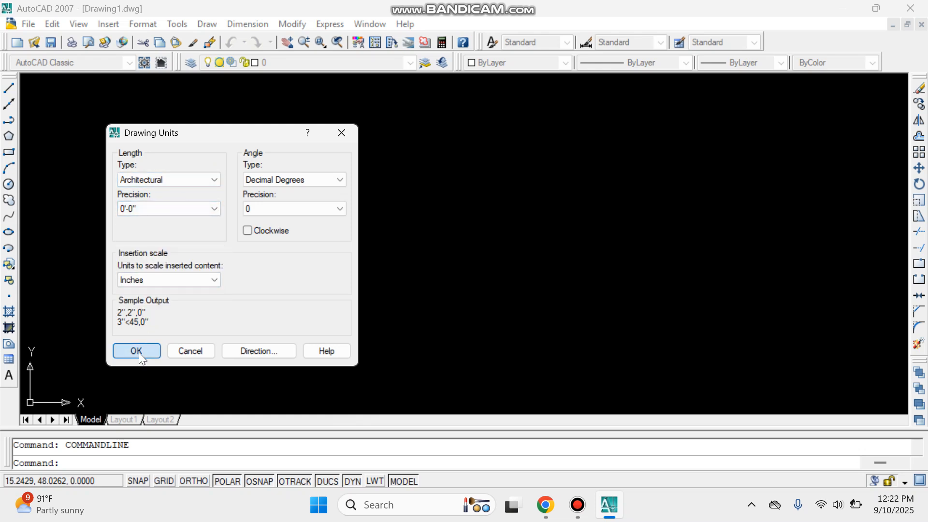
# - Modify the Standard dimension style's primary units to Architectural format with 0'-0" precision
pyautogui.click(134, 23)
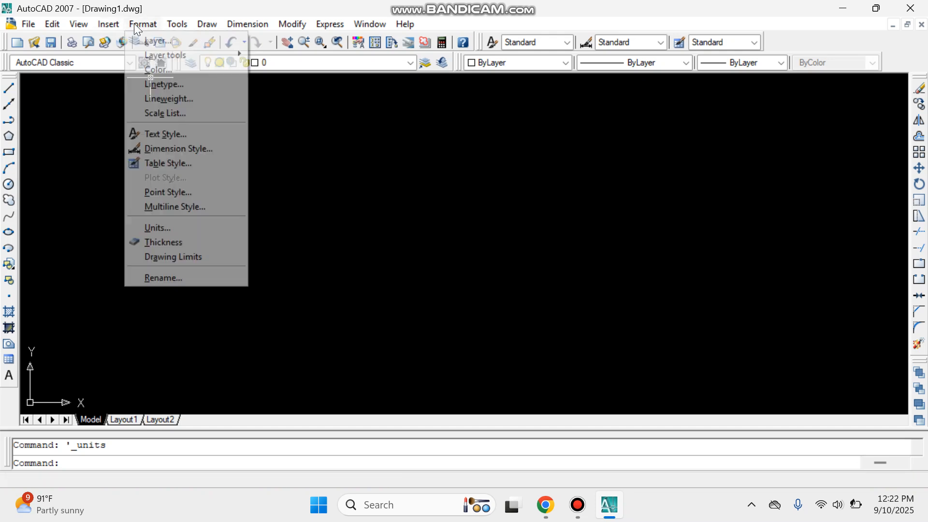
pyautogui.click(208, 147)
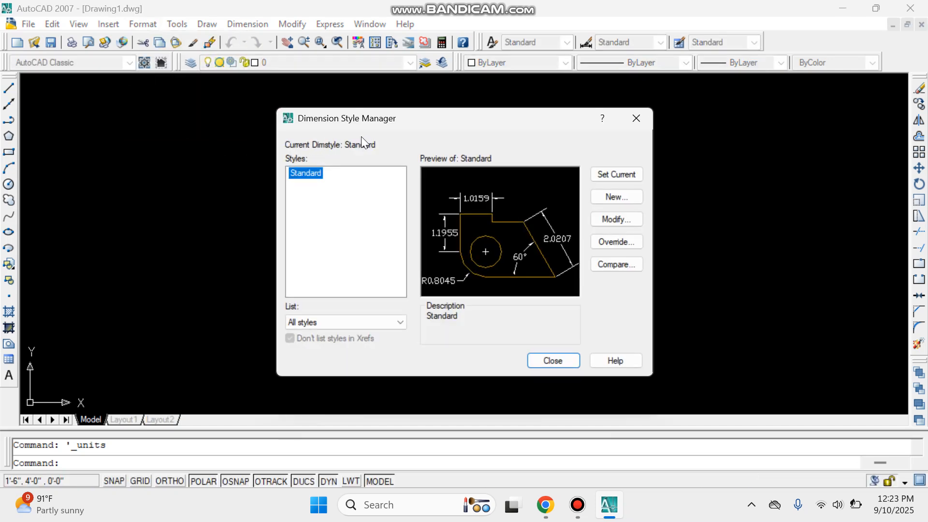
pyautogui.click(616, 217)
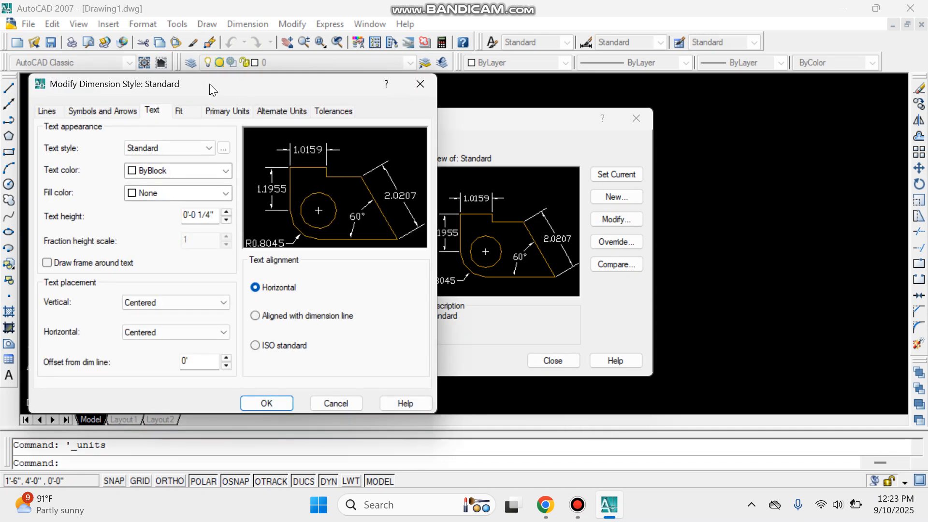
pyautogui.moveTo(210, 83); pyautogui.dragTo(424, 72)
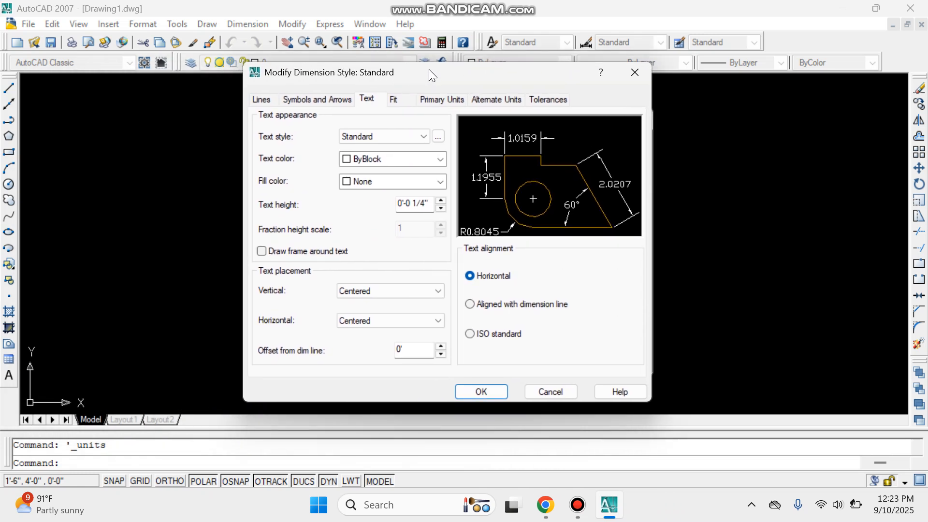
pyautogui.click(433, 99)
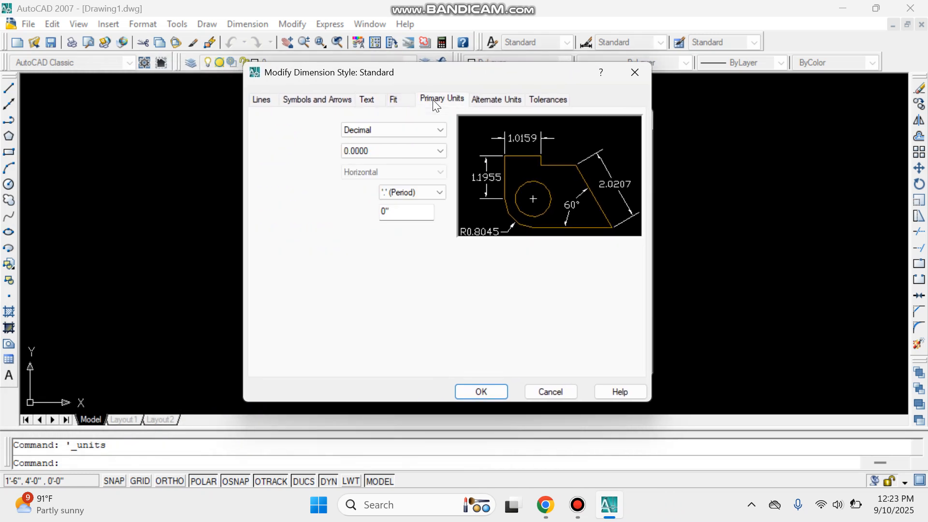
pyautogui.click(438, 130)
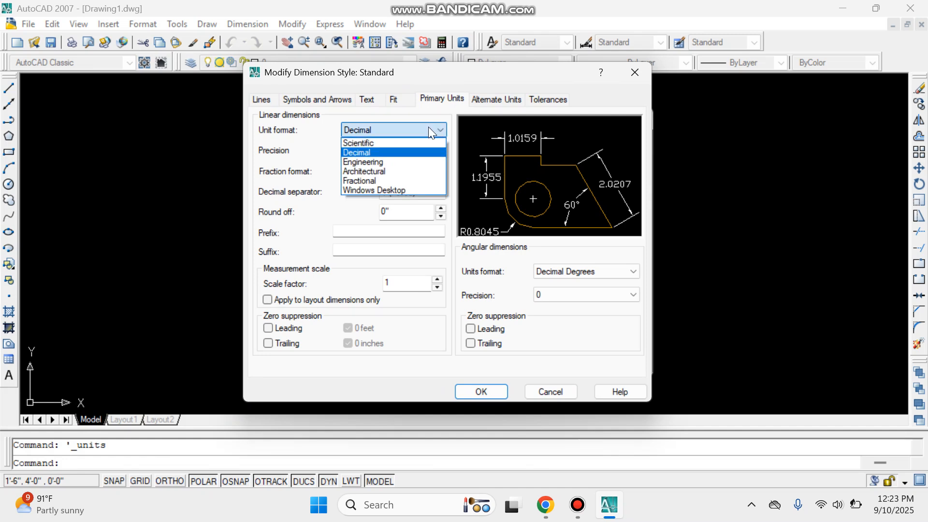
pyautogui.click(429, 170)
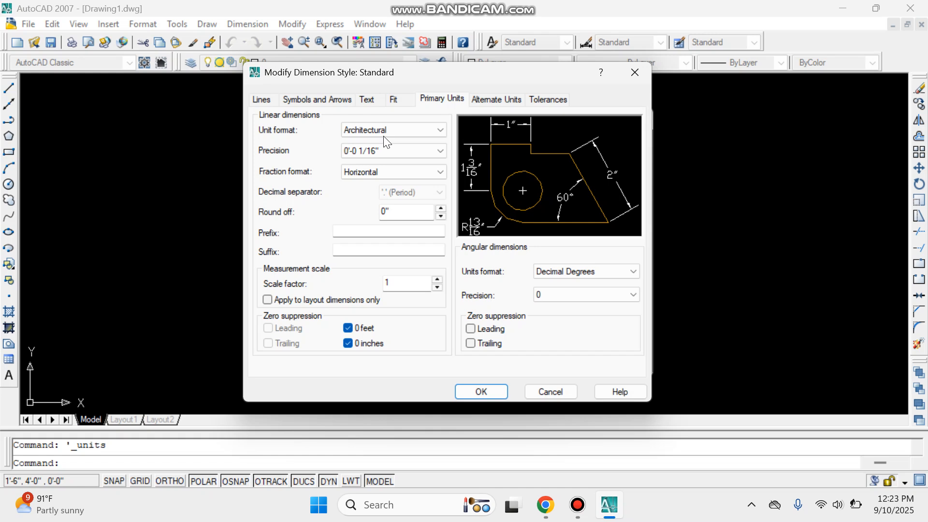
pyautogui.click(423, 150)
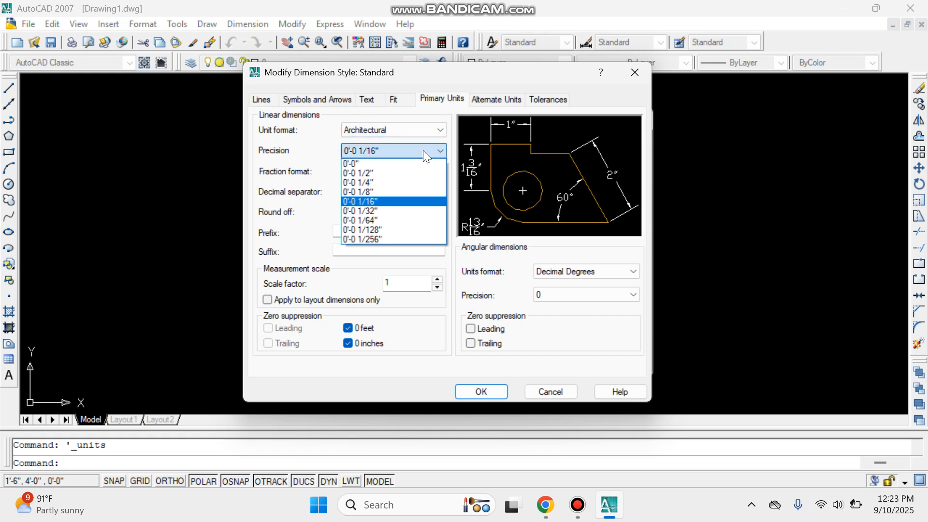
pyautogui.click(425, 164)
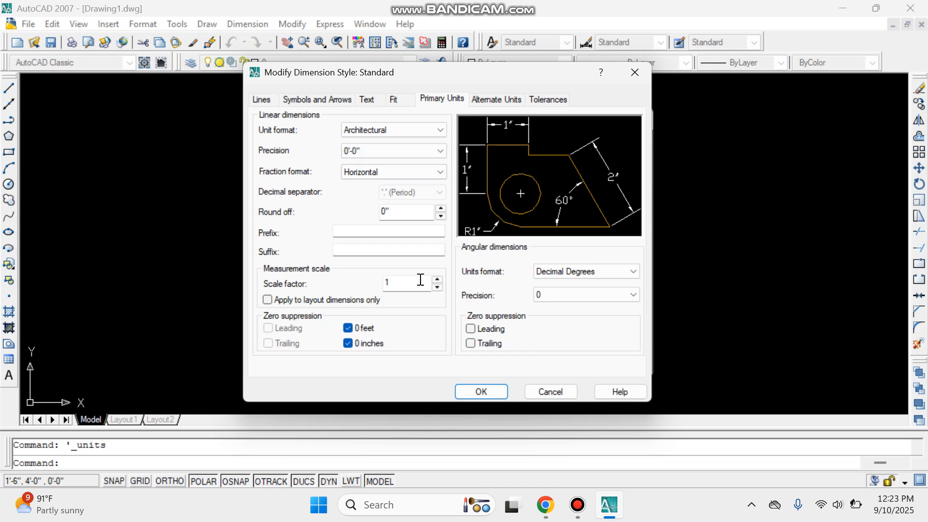
# - Set the Standard dimension style's text color to Blue
pyautogui.click(374, 103)
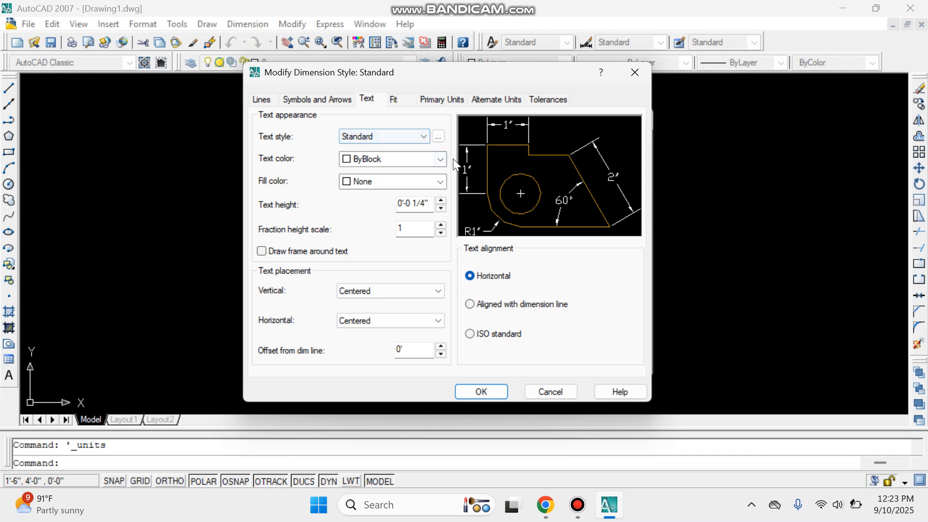
pyautogui.click(441, 160)
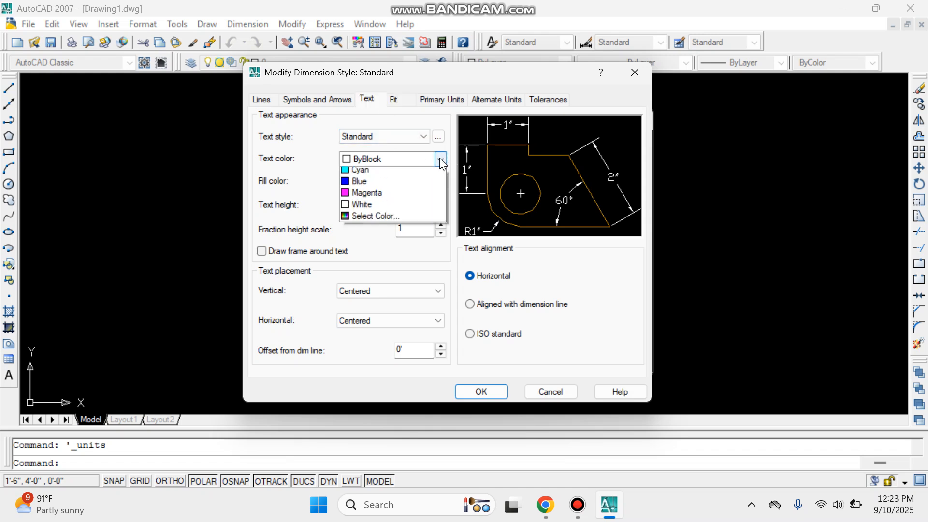
pyautogui.click(437, 243)
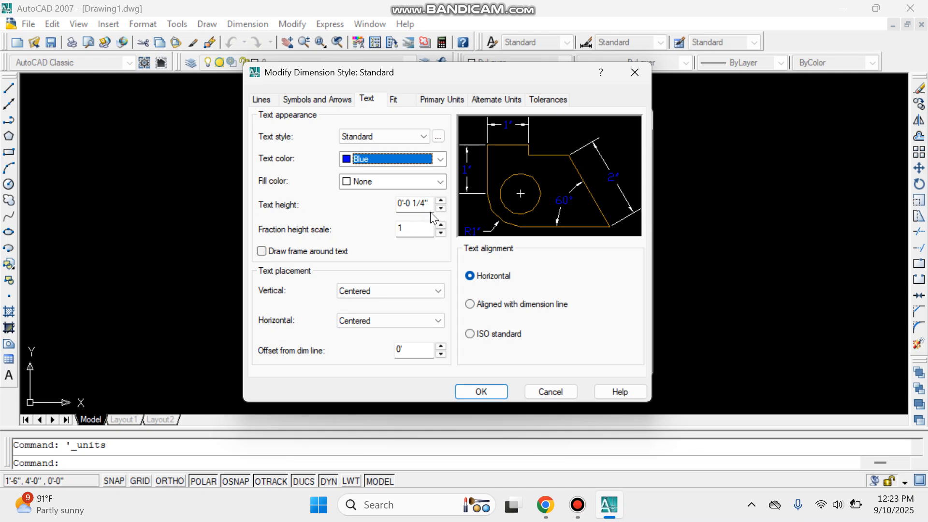
# - Set the dimension text height to 10' with the On-Screen Keyboard and the text alignment to ISO standard
pyautogui.moveTo(430, 203); pyautogui.dragTo(389, 213)
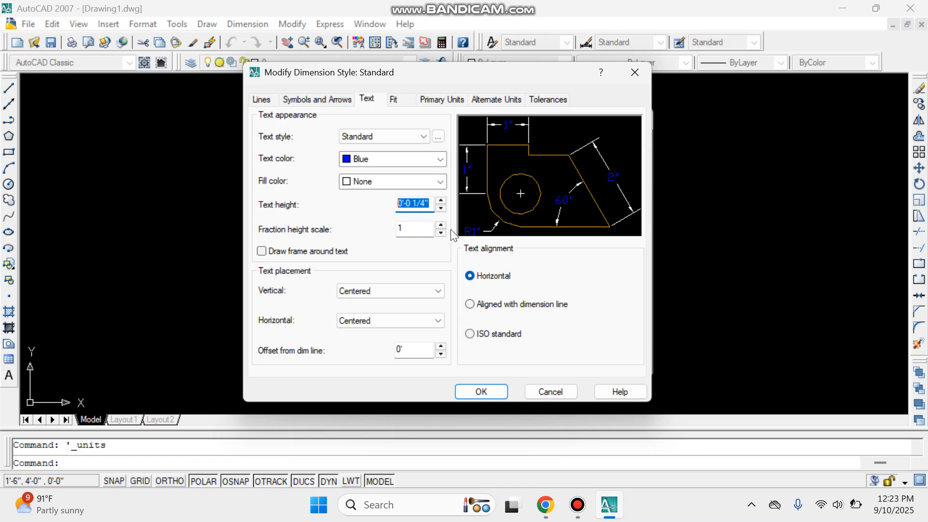
pyautogui.click(434, 503)
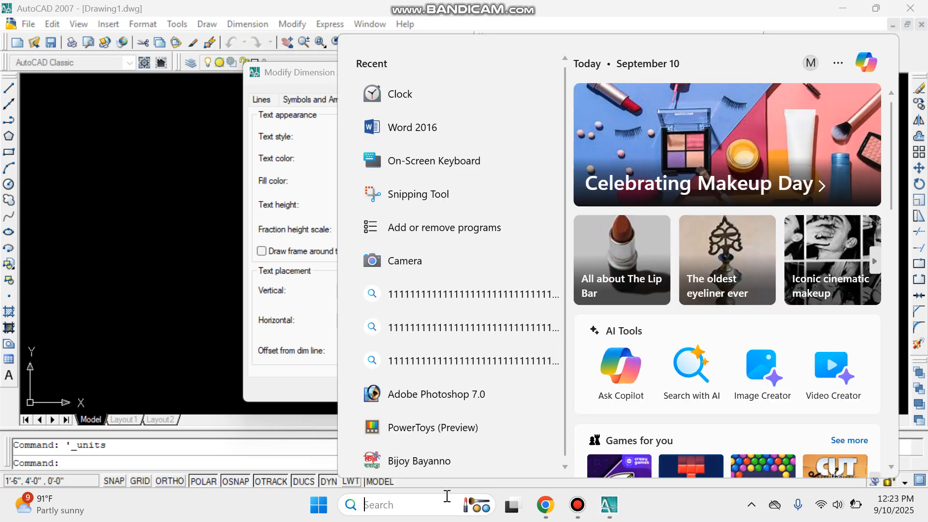
pyautogui.click(454, 161)
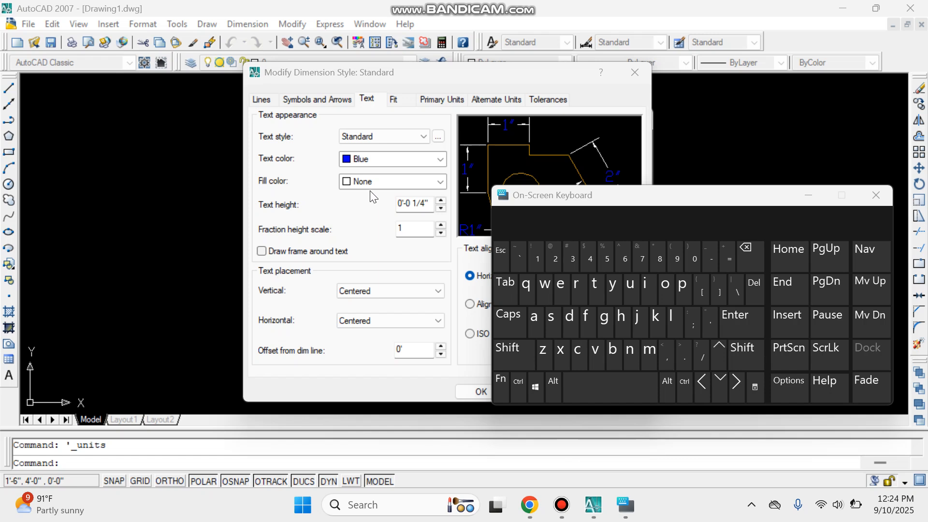
pyautogui.moveTo(428, 203); pyautogui.dragTo(396, 203)
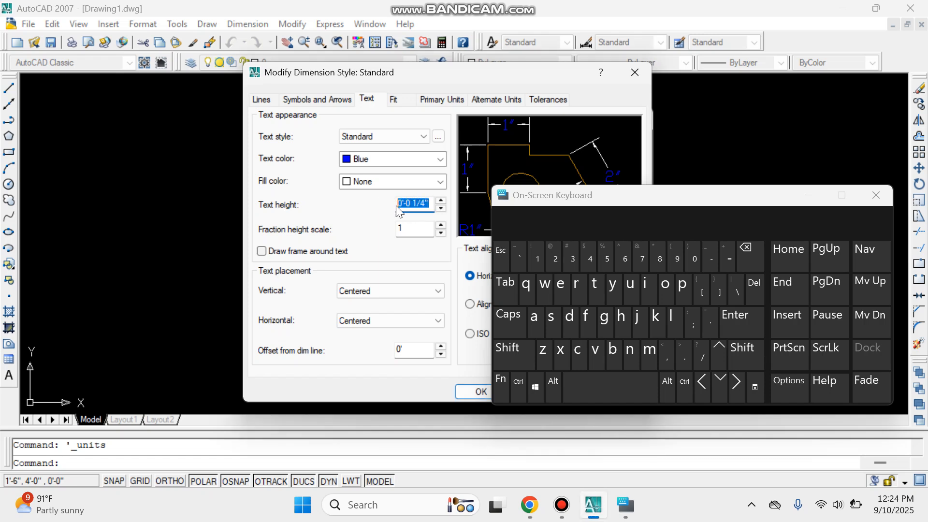
pyautogui.click(537, 256)
pyautogui.click(694, 256)
pyautogui.write("'")
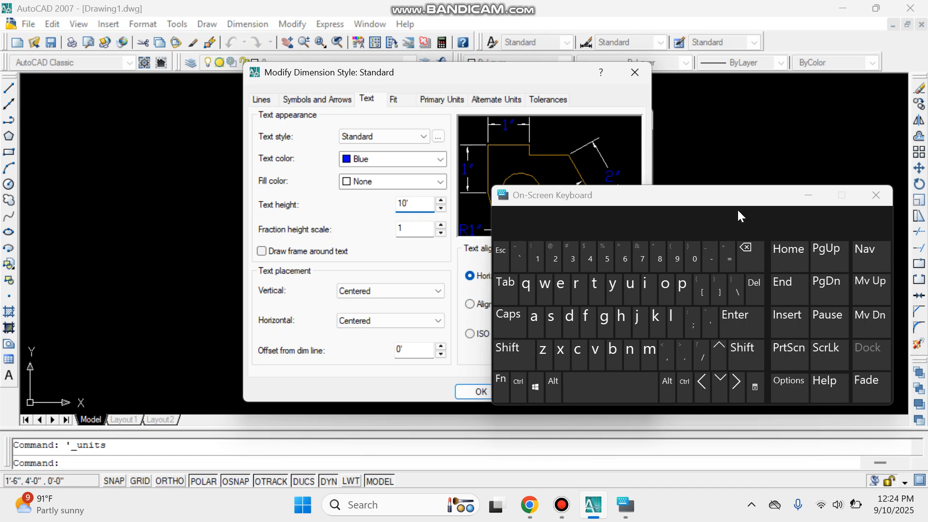
pyautogui.click(807, 195)
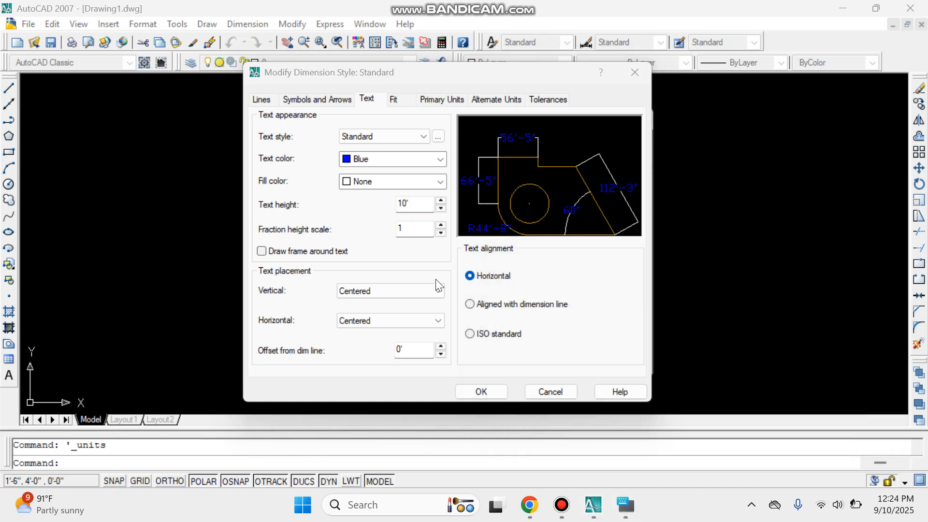
pyautogui.click(472, 331)
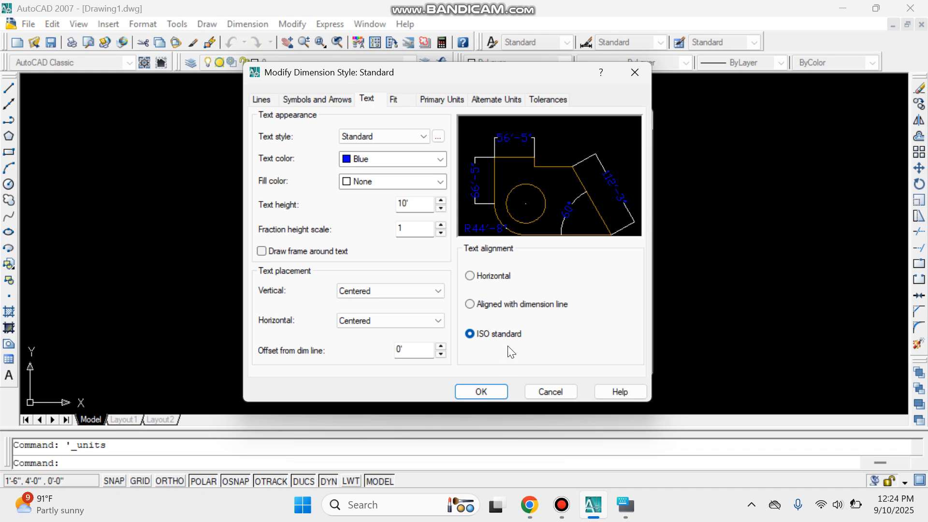
# - Set the color of the Standard style's dimension lines to Red
pyautogui.click(270, 101)
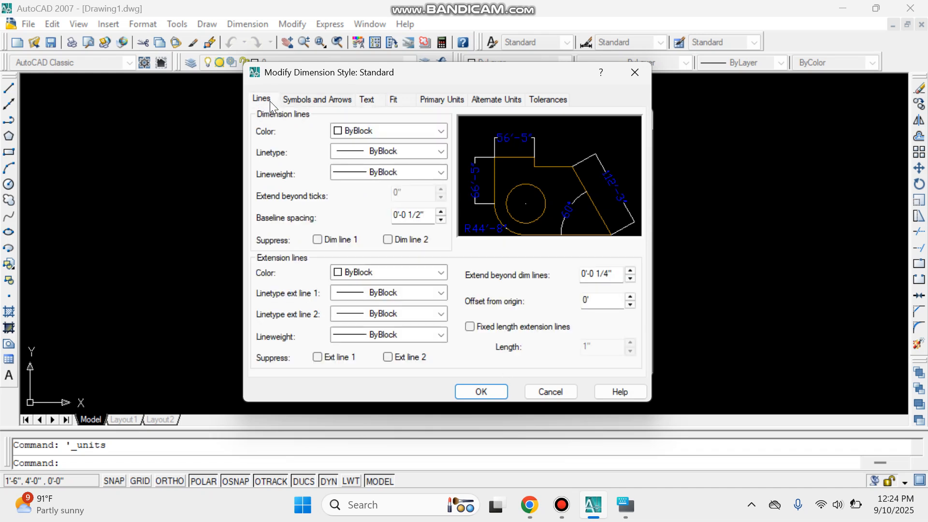
pyautogui.click(442, 131)
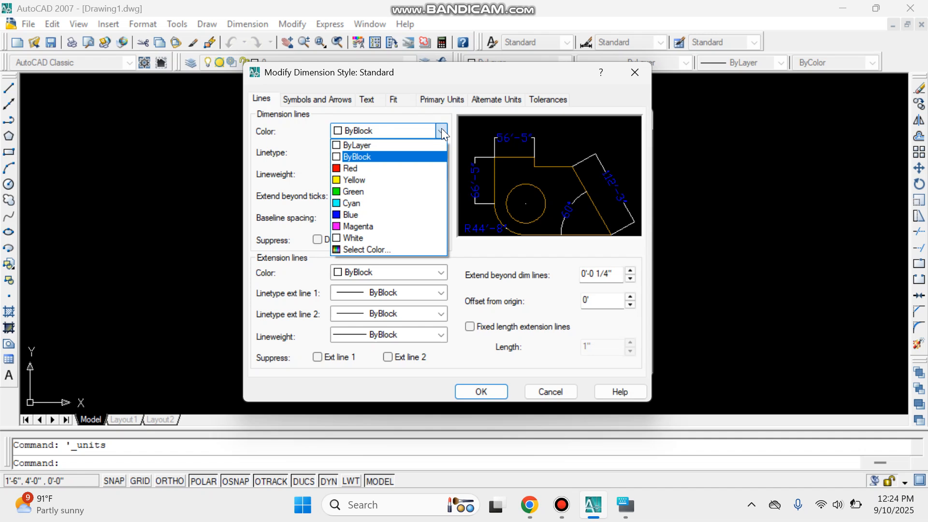
pyautogui.click(432, 177)
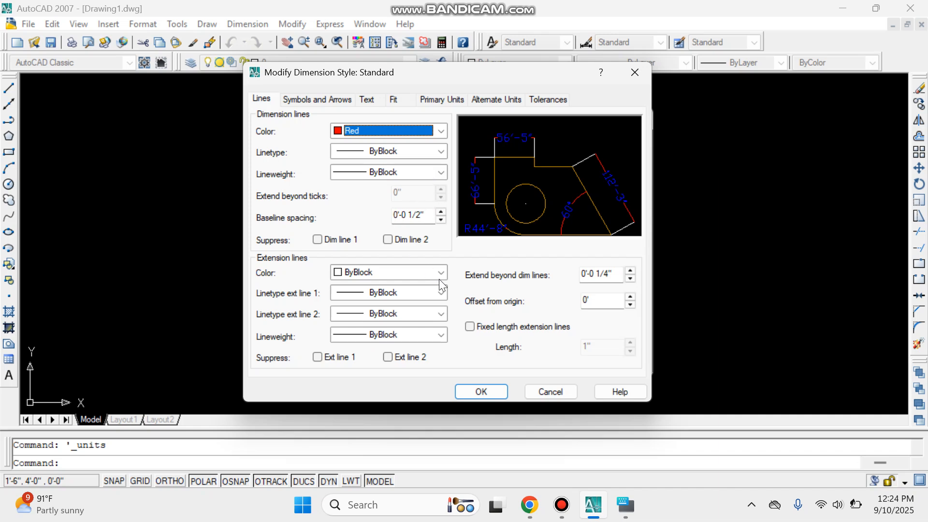
# - Save the Standard dimension style changes and close the Dimension Style Manager
pyautogui.click(498, 395)
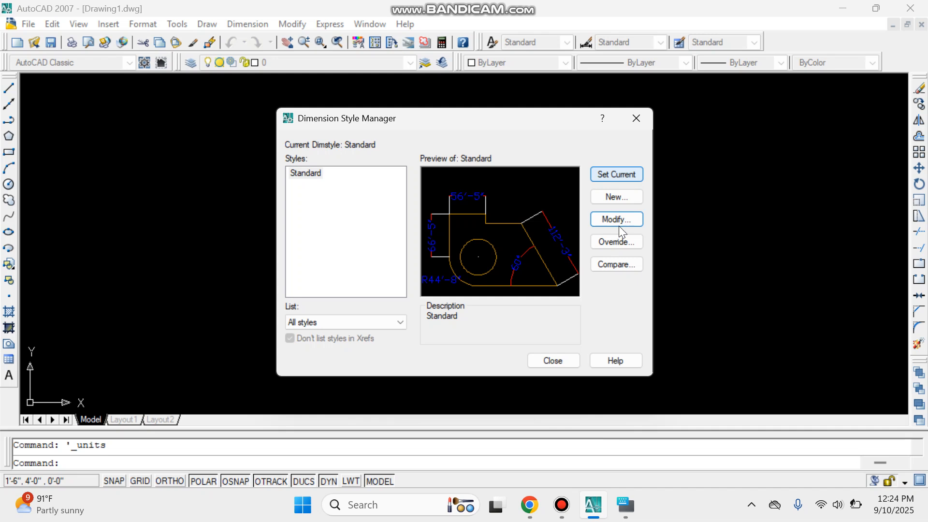
pyautogui.click(559, 362)
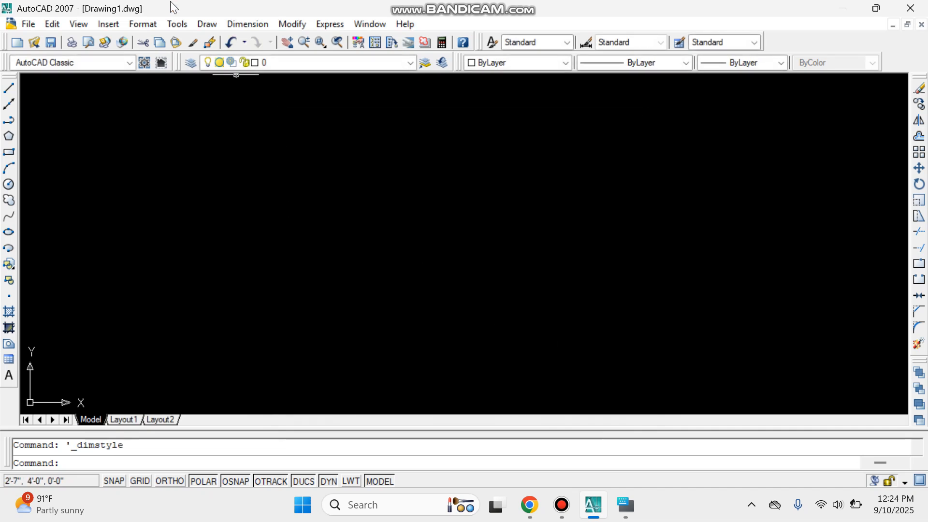
# - Set the Standard text style's font to SutonnyMJ, apply it and close the Text Style dialog
pyautogui.click(146, 26)
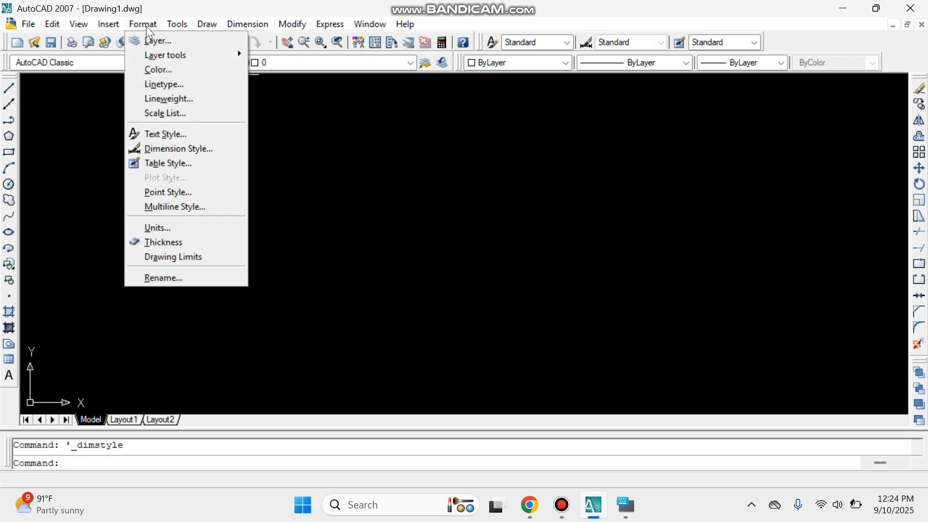
pyautogui.click(177, 137)
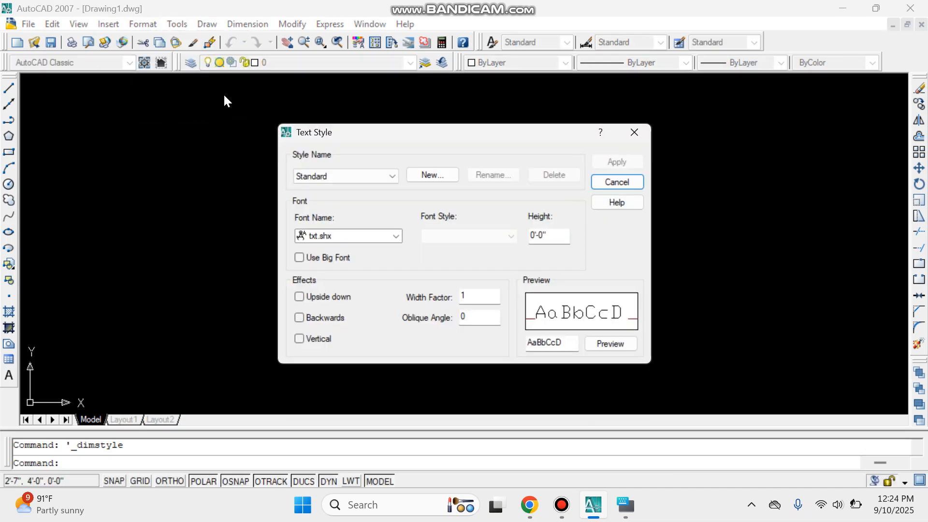
pyautogui.click(396, 235)
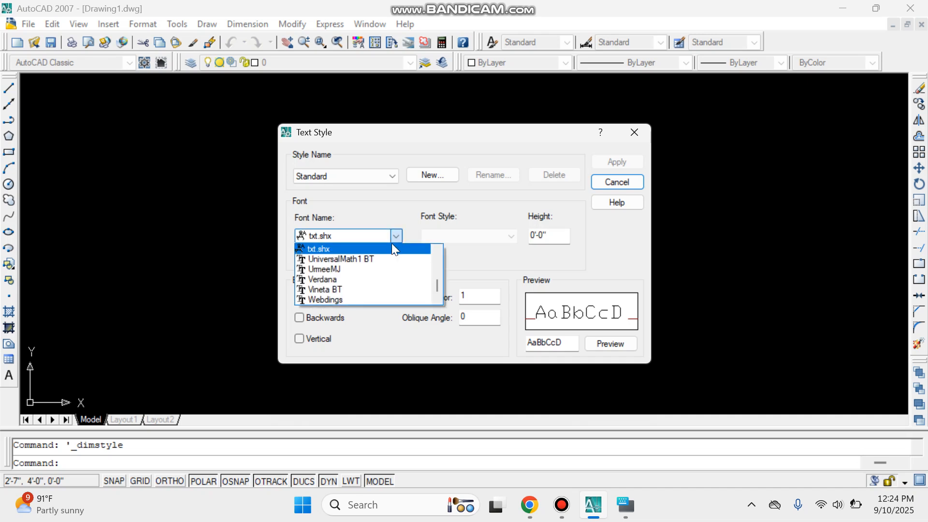
pyautogui.scroll(8, 389, 271)
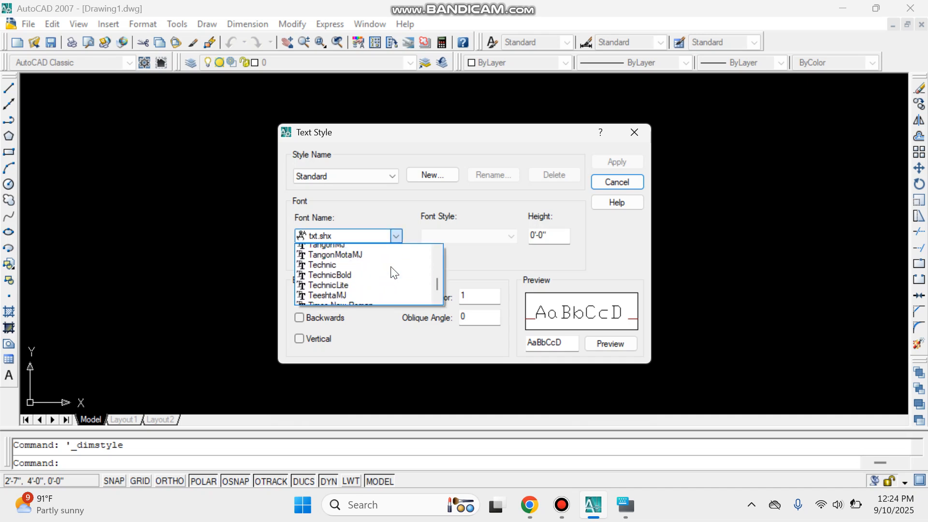
pyautogui.scroll(6, 392, 273)
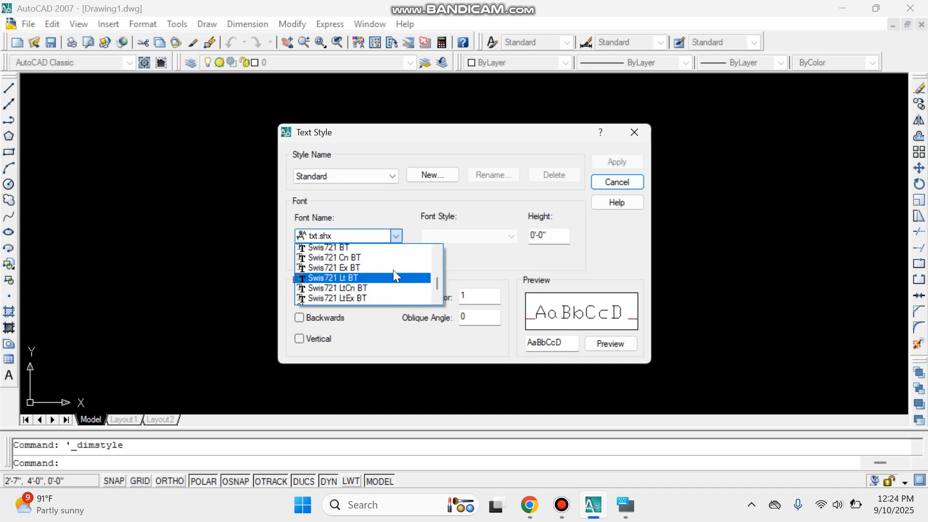
pyautogui.scroll(3, 394, 276)
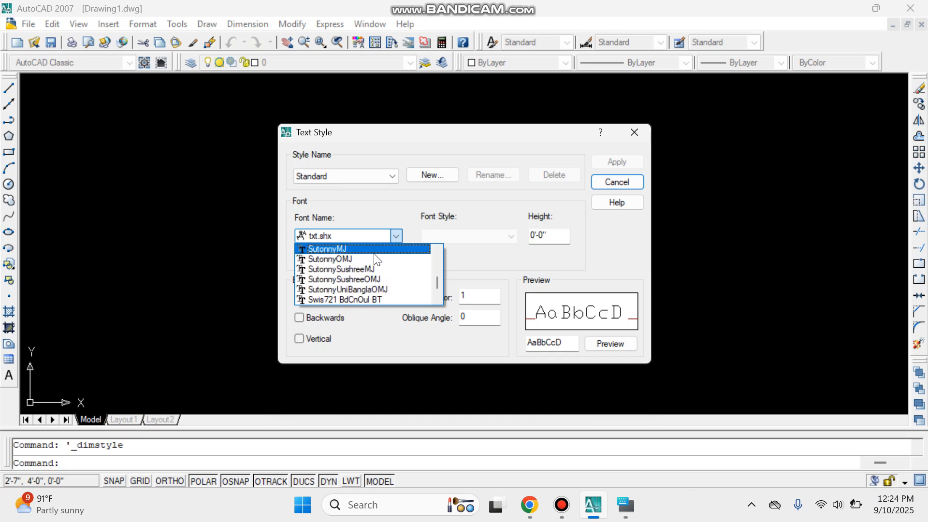
pyautogui.click(371, 251)
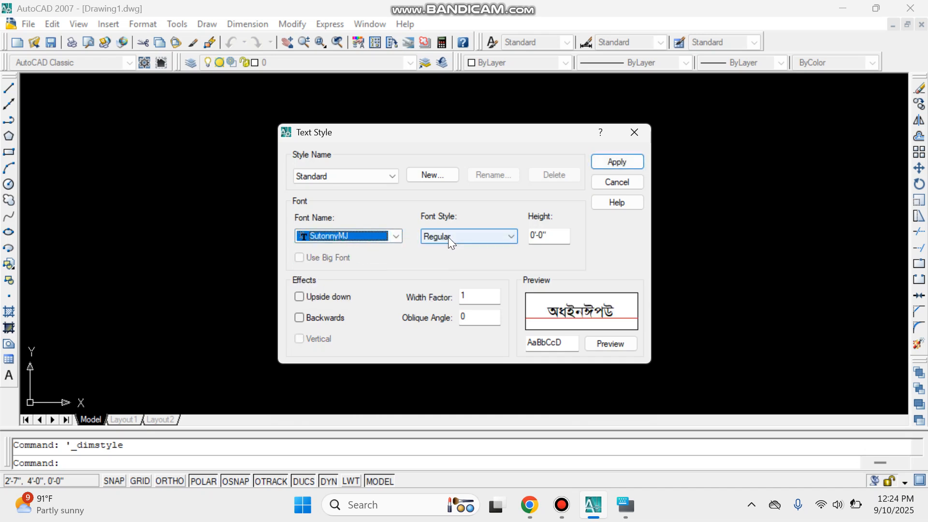
pyautogui.click(617, 160)
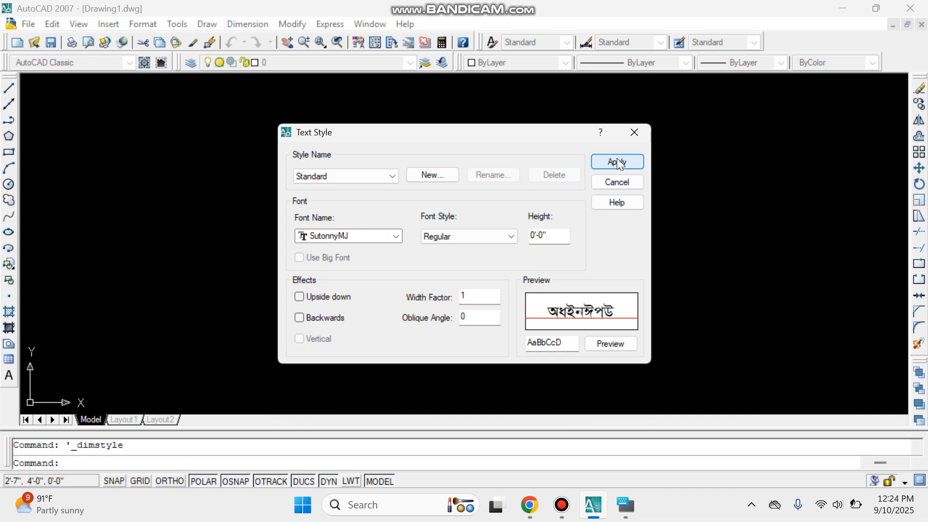
pyautogui.click(618, 181)
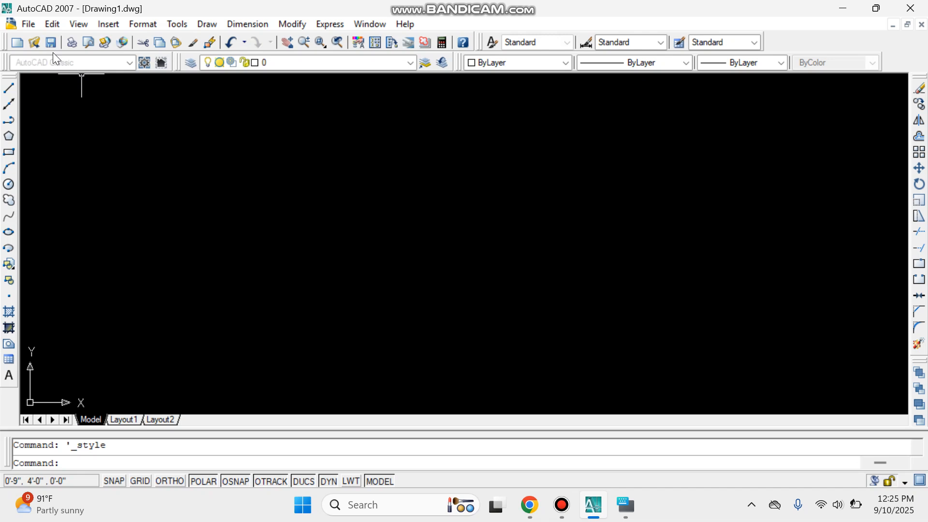
# - Start attaching a raster image reference and browse to the Desktop folder for the image file
pyautogui.click(115, 25)
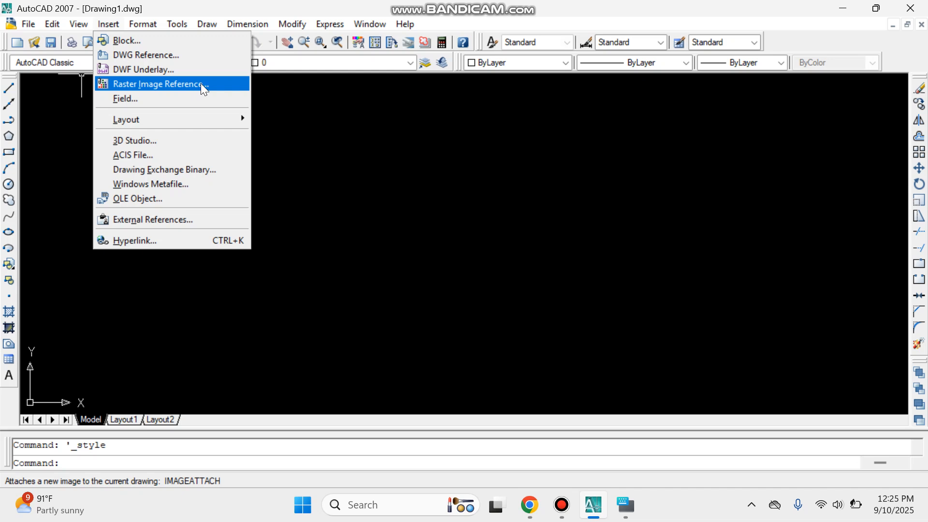
pyautogui.click(201, 84)
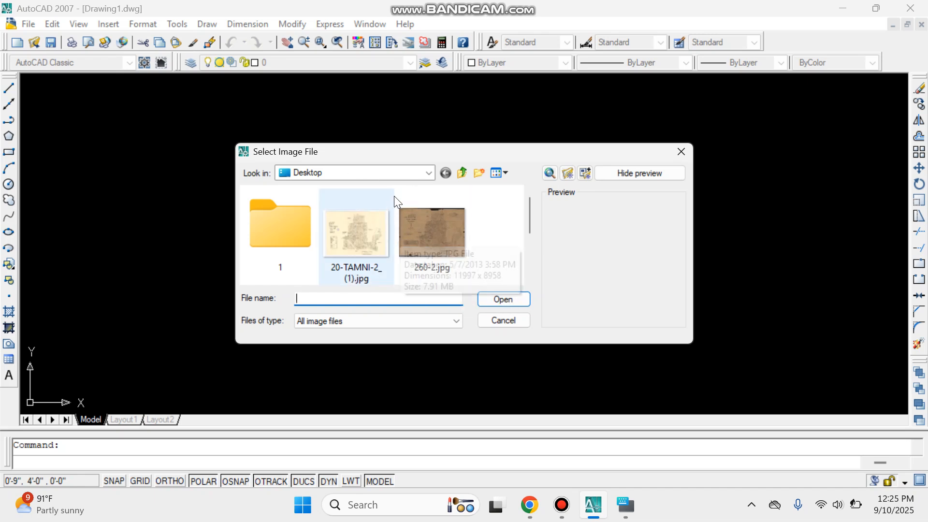
pyautogui.click(427, 172)
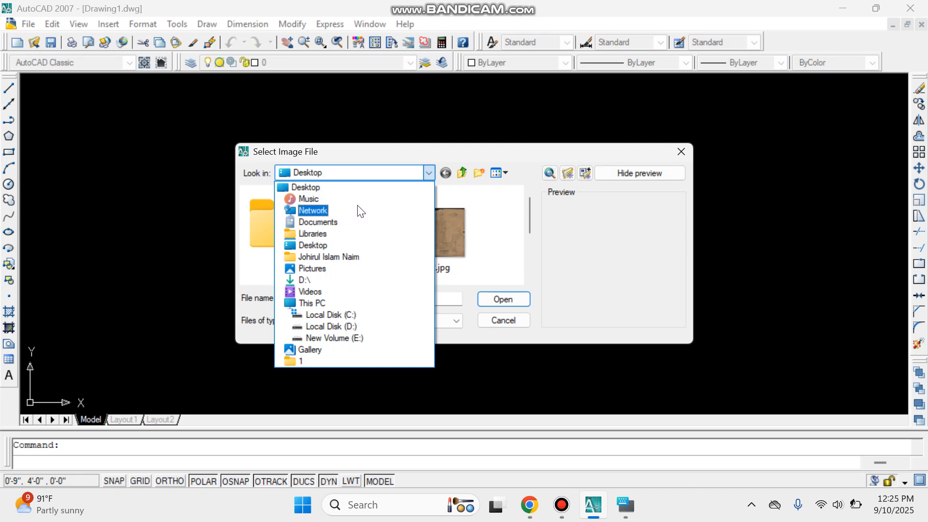
pyautogui.click(315, 187)
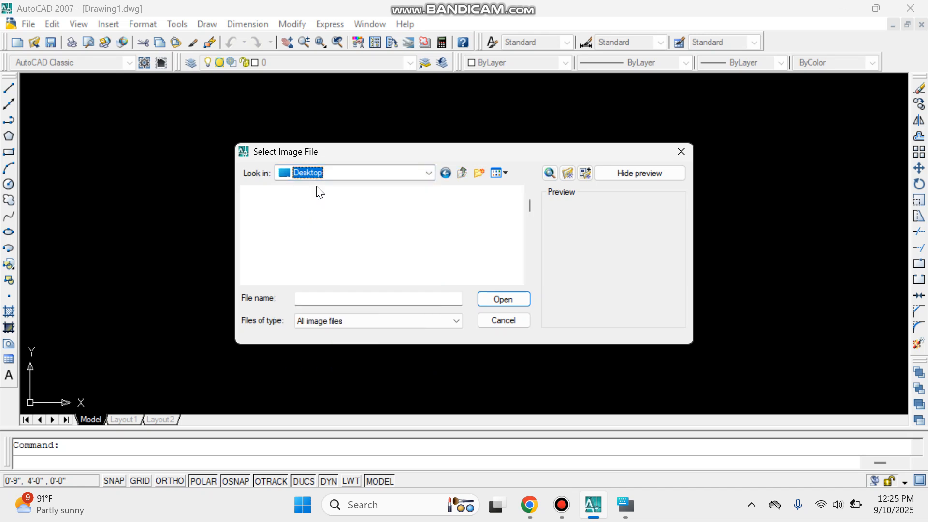
pyautogui.scroll(-4, 334, 229)
pyautogui.scroll(3, 335, 229)
pyautogui.scroll(2, 336, 230)
pyautogui.scroll(-2, 338, 237)
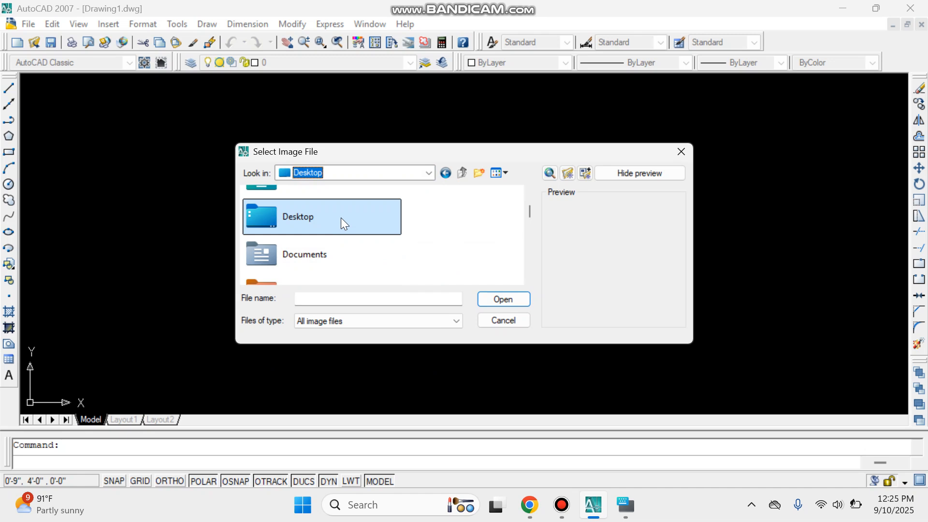
pyautogui.doubleClick(341, 219)
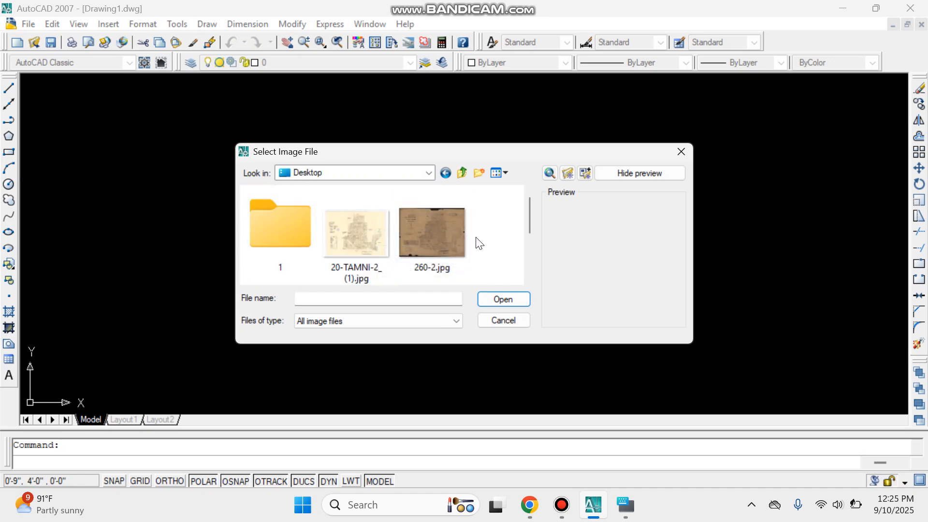
# - Choose 260-2.jpg from the Desktop folder as the image to attach
pyautogui.click(529, 504)
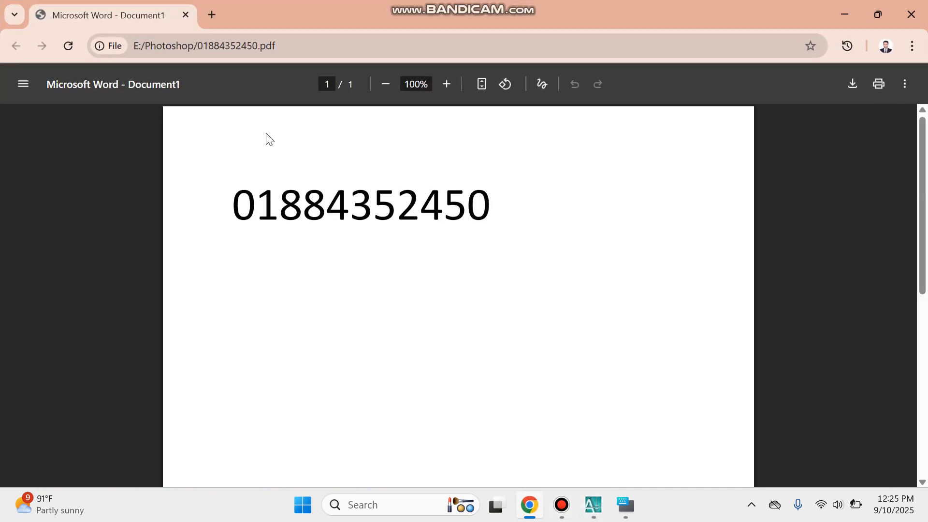
pyautogui.click(852, 8)
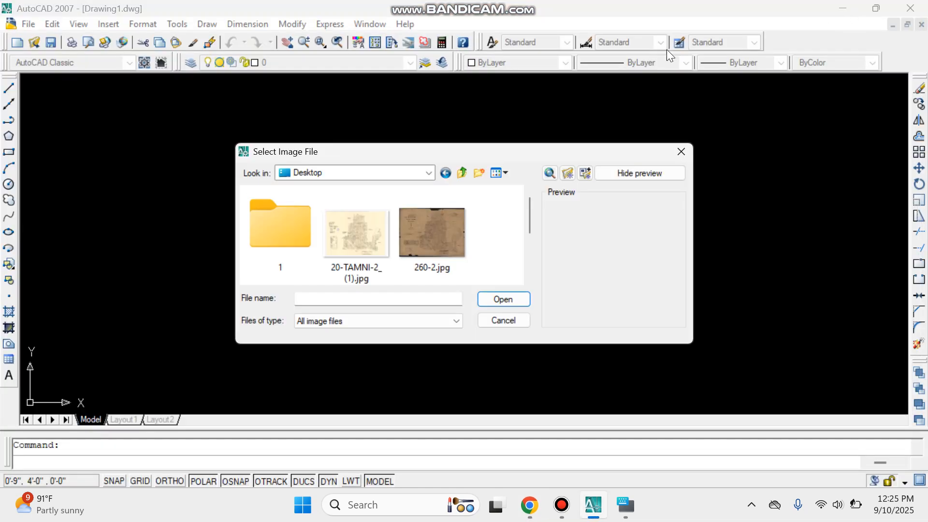
pyautogui.click(440, 241)
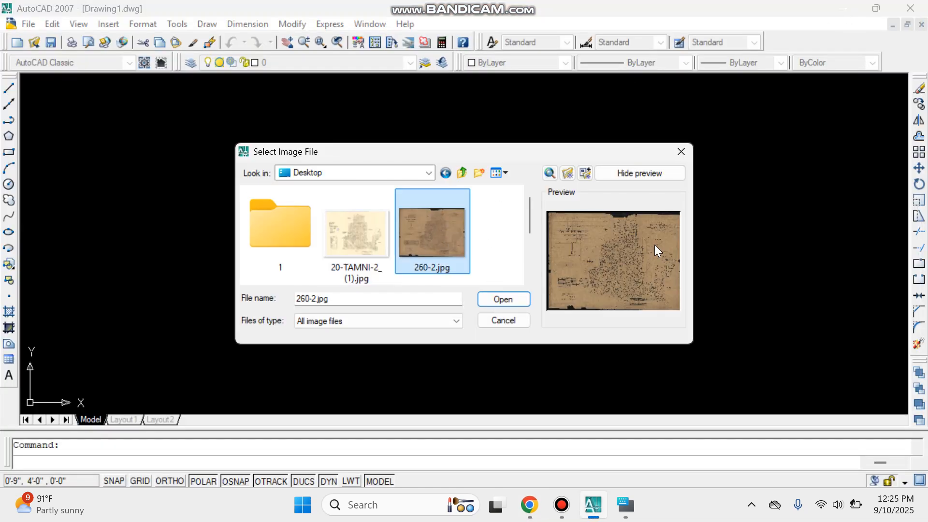
pyautogui.click(503, 299)
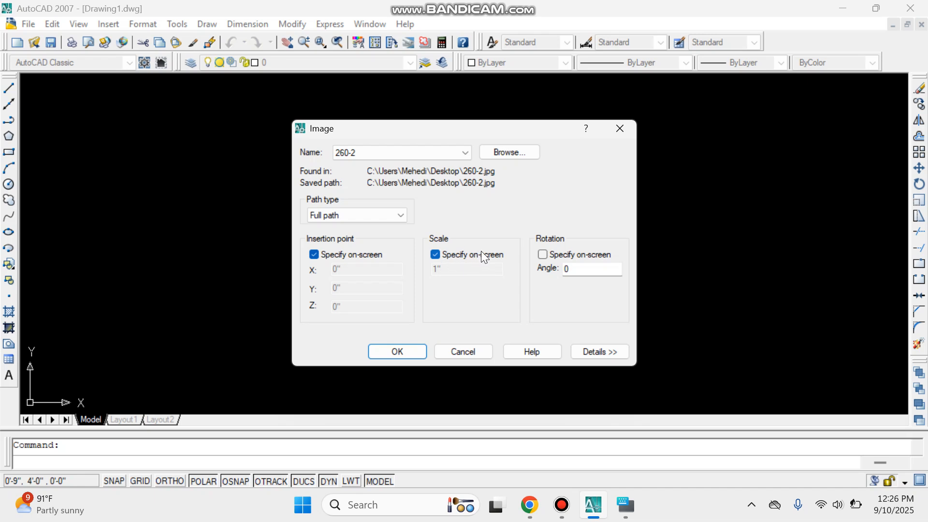
# - Turn off on-screen scale specification for the image and set its scale to 3960 with the On-Screen Keyboard
pyautogui.click(434, 252)
pyautogui.moveTo(449, 268); pyautogui.dragTo(430, 269)
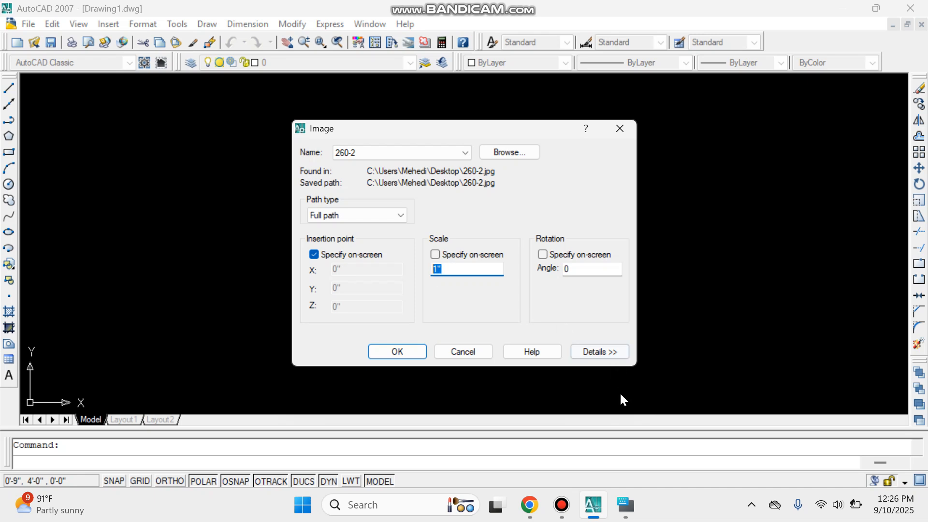
pyautogui.click(626, 505)
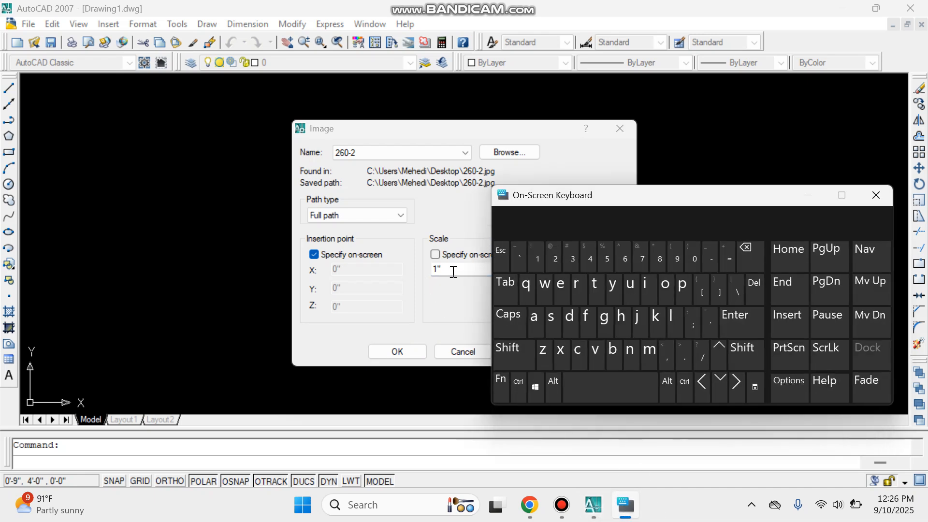
pyautogui.moveTo(453, 272); pyautogui.dragTo(434, 272)
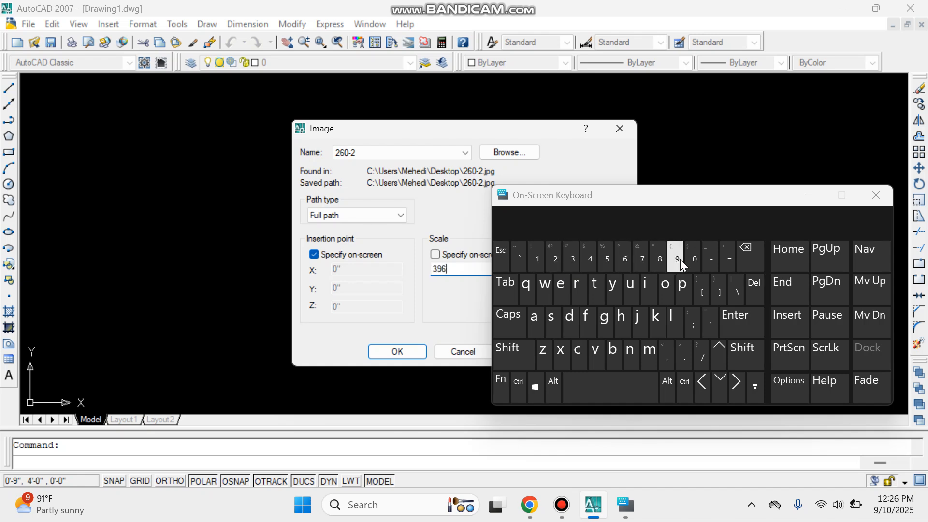
pyautogui.click(694, 258)
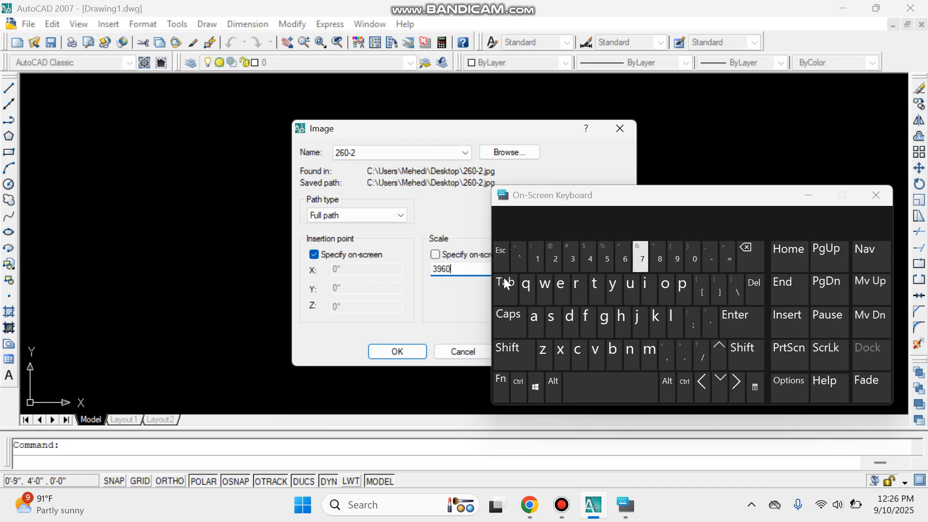
# - Accept the image settings, place the map image near the drawing origin and minimize the On-Screen Keyboard
pyautogui.click(401, 354)
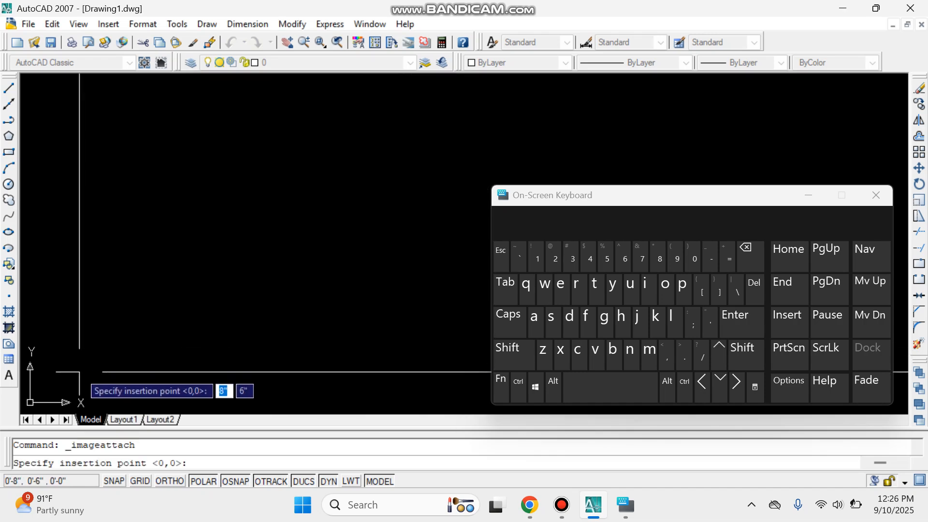
pyautogui.click(43, 389)
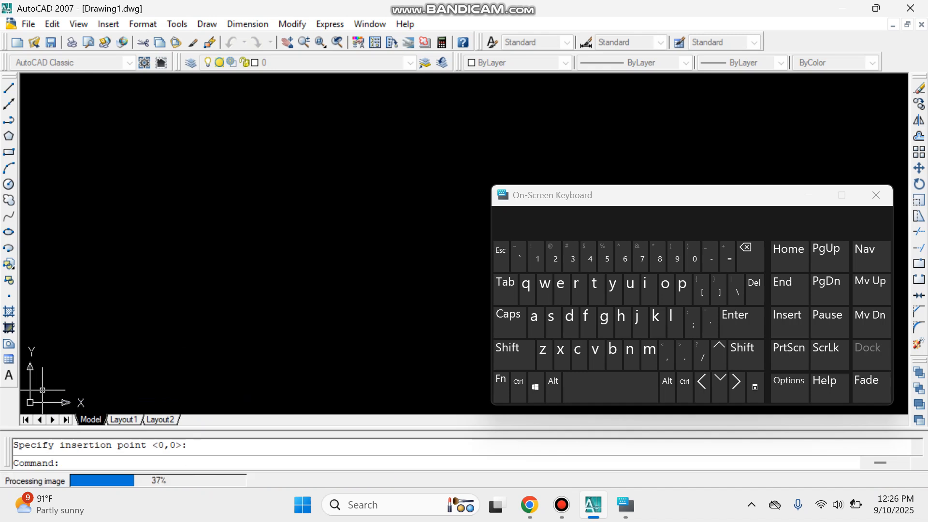
pyautogui.click(813, 198)
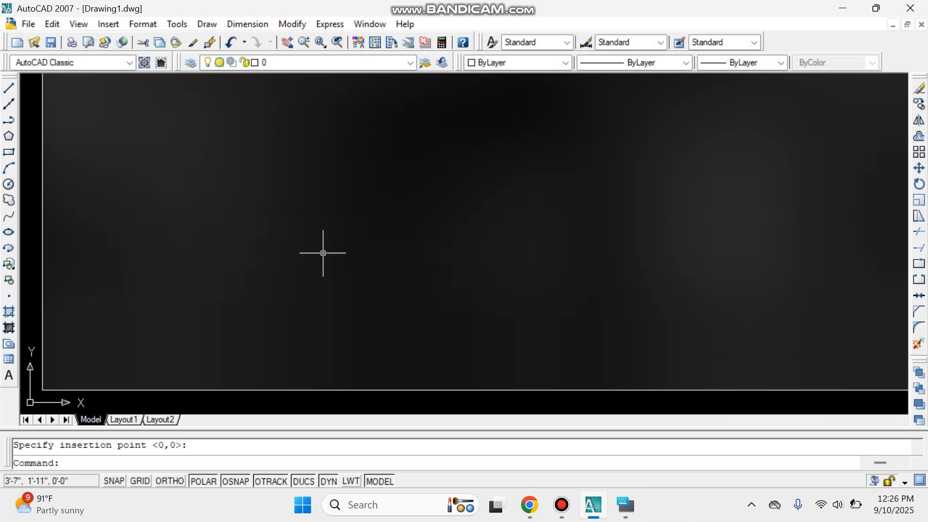
# - Zoom to the whole drawing, then examine the divisions of the scale bar on the scanned map up close
pyautogui.write('z')
pyautogui.press('Return')
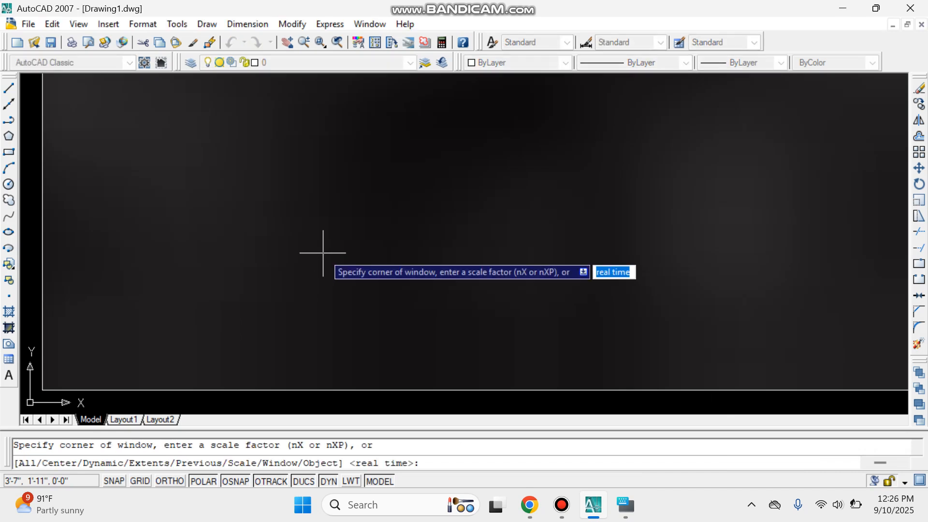
pyautogui.write('a')
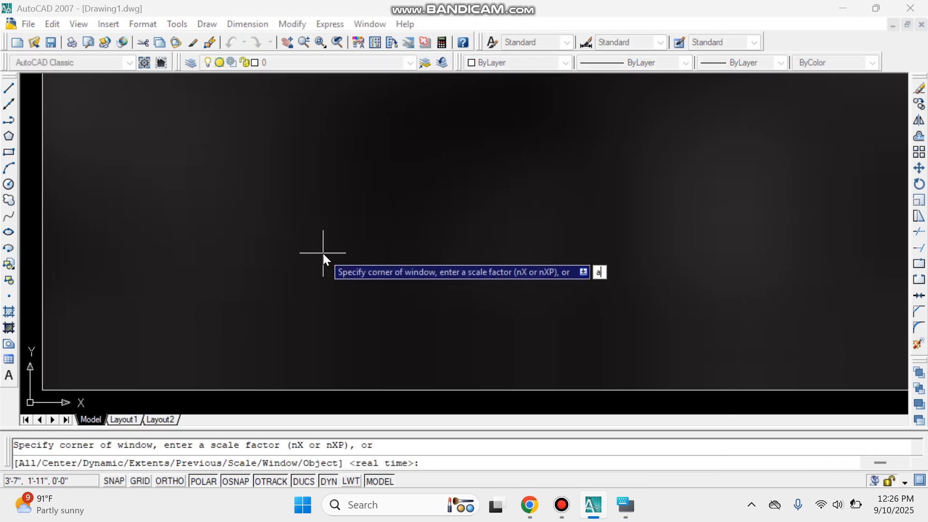
pyautogui.press('Return')
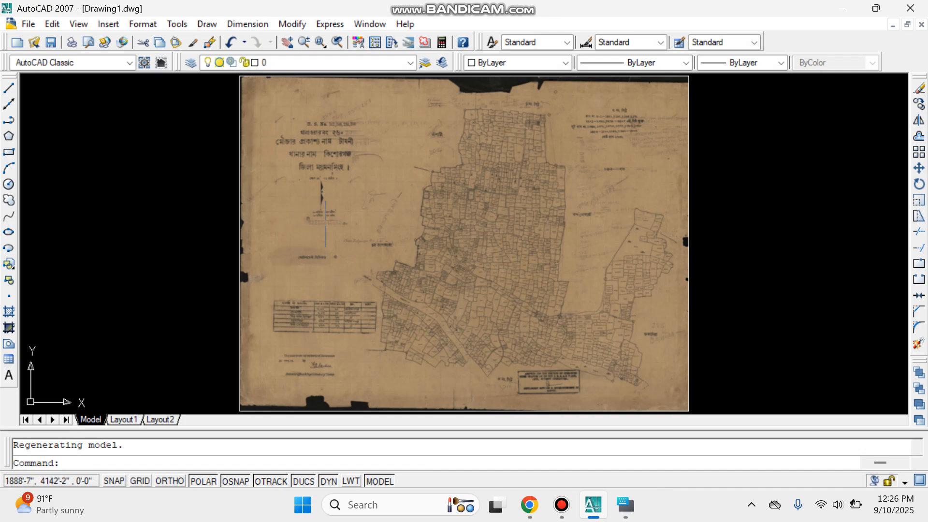
pyautogui.scroll(5, 325, 223)
pyautogui.scroll(5, 325, 223)
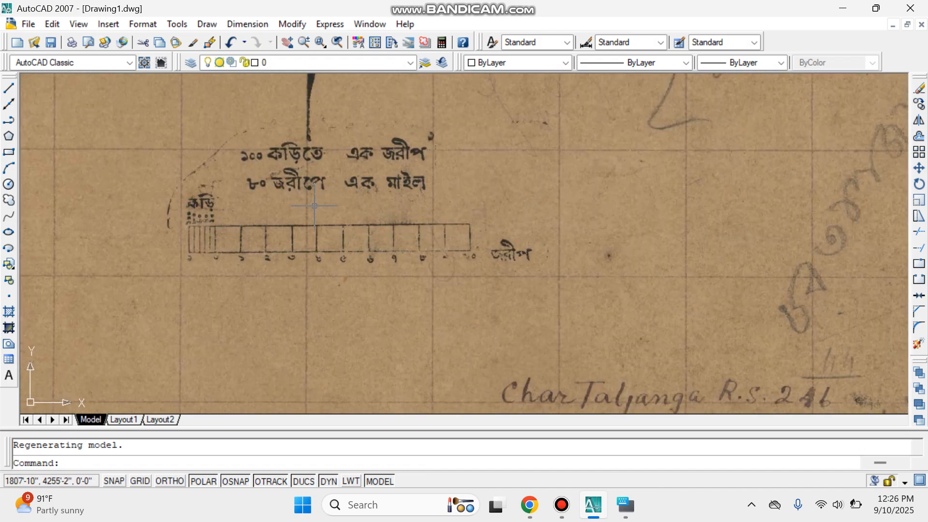
pyautogui.scroll(2, 244, 213)
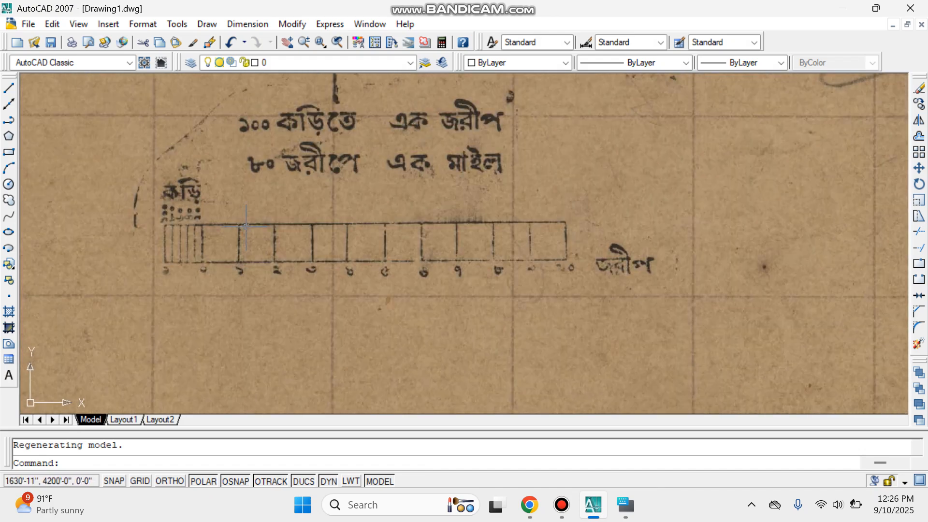
pyautogui.scroll(2, 263, 213)
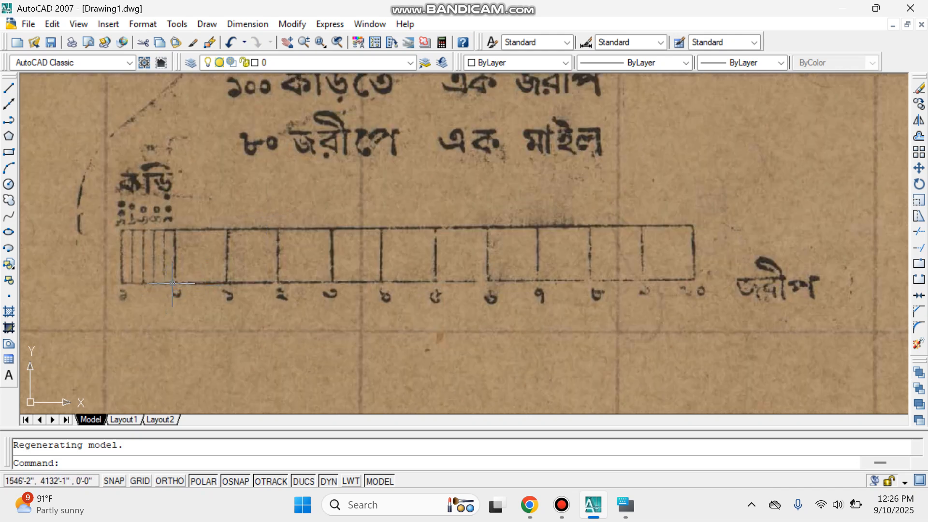
pyautogui.scroll(6, 172, 283)
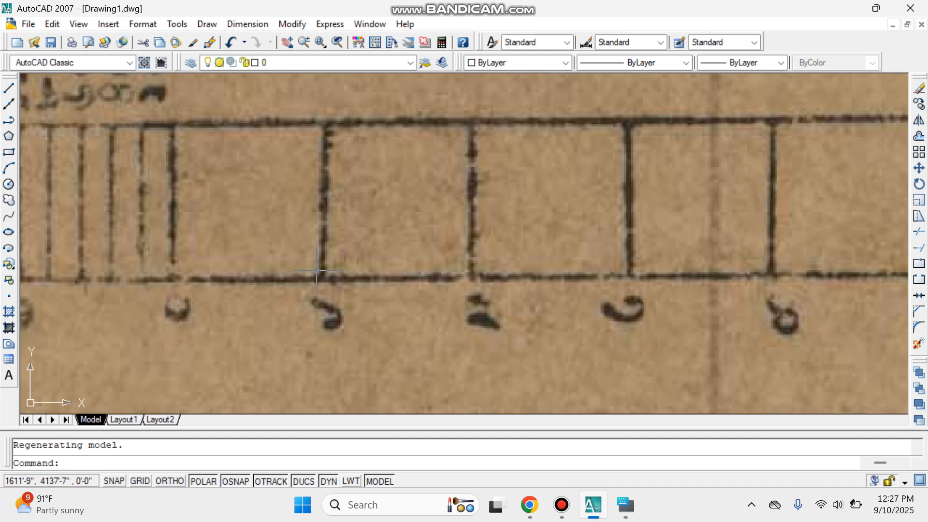
# - Draw a line about 66' long along the lower edge of the scale bar's first full division
pyautogui.click(9, 89)
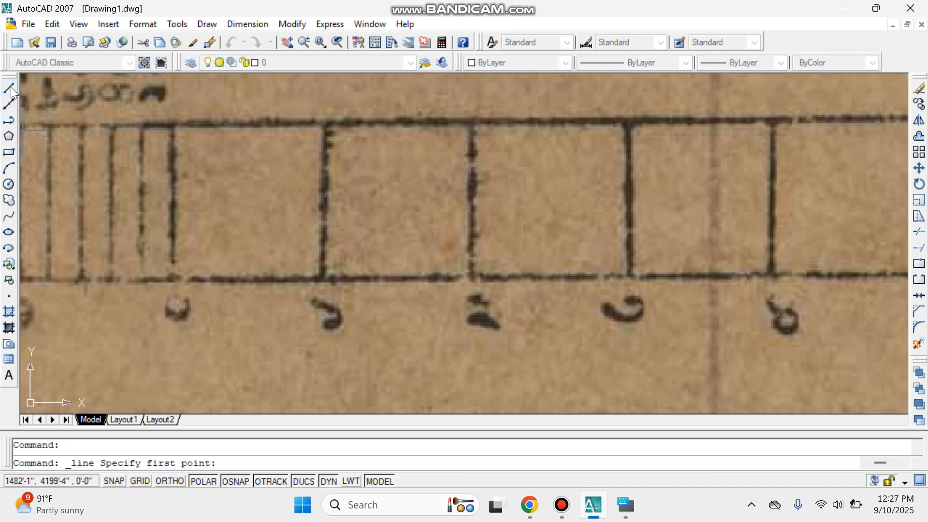
pyautogui.click(172, 278)
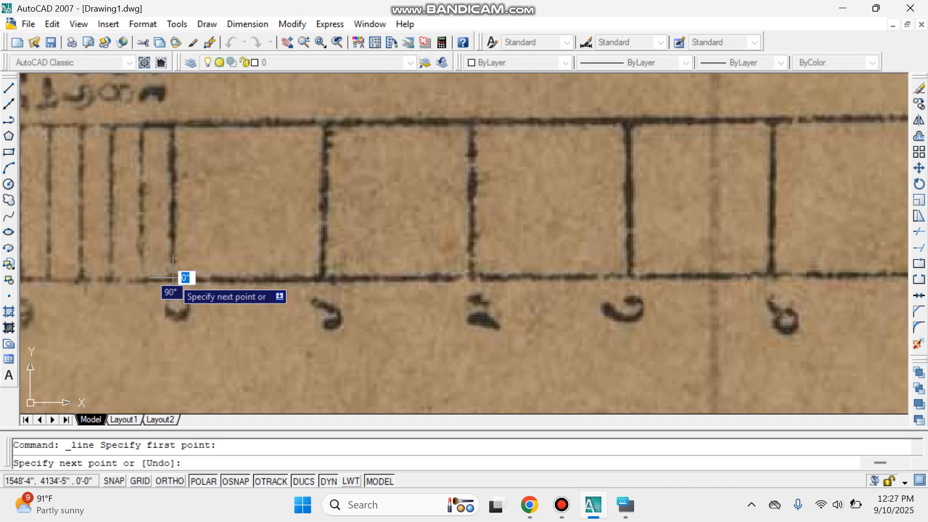
pyautogui.click(322, 278)
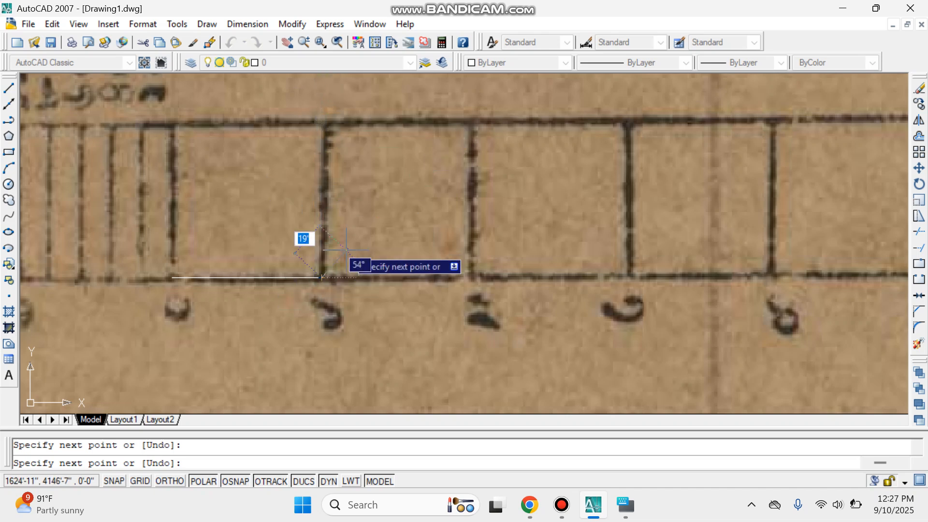
pyautogui.press('Return')
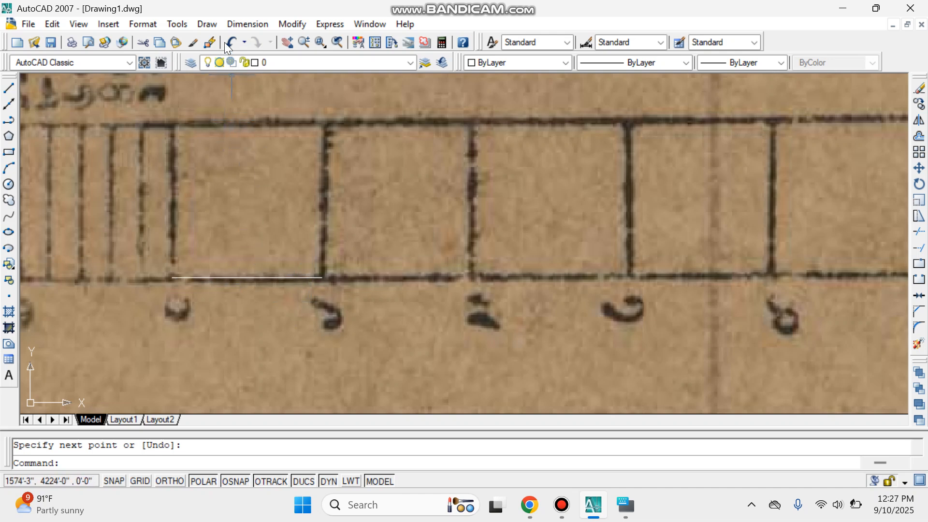
# - Add an aligned dimension to the scale bar line, placing it just below the line
pyautogui.click(251, 25)
pyautogui.click(262, 76)
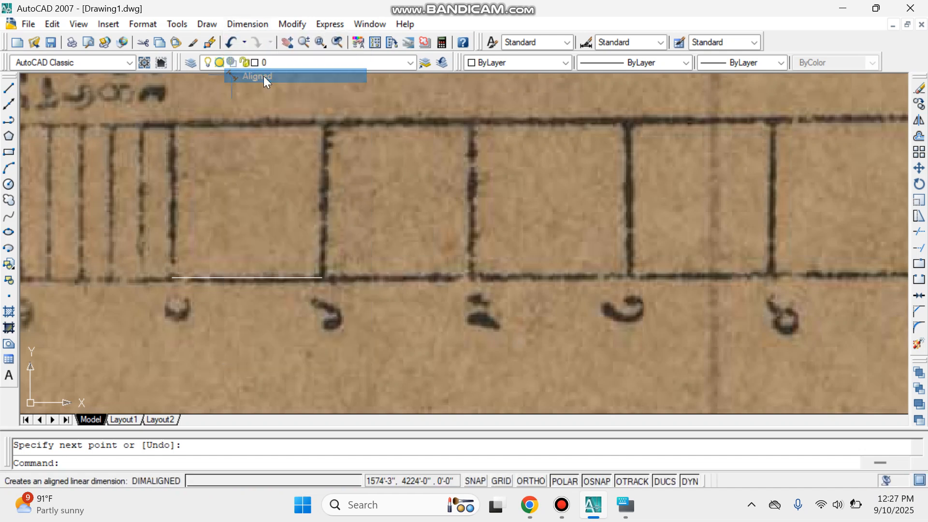
pyautogui.click(172, 278)
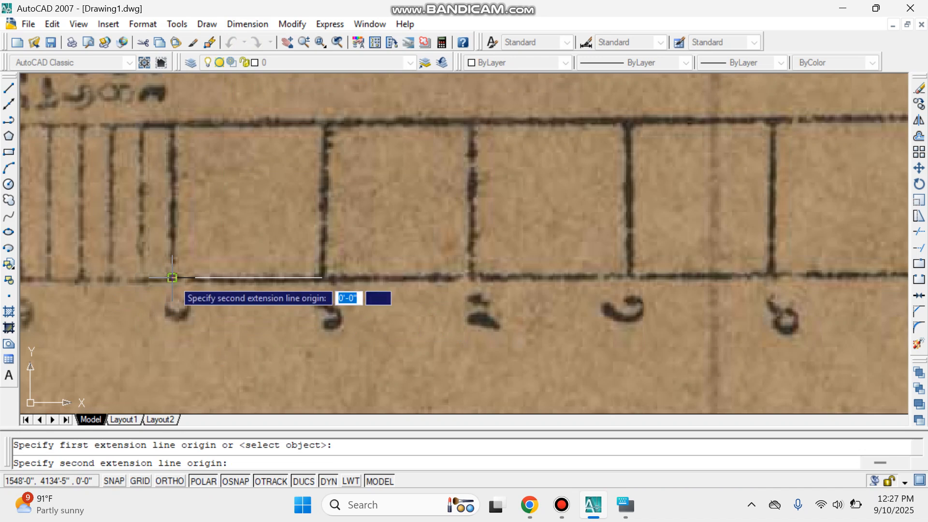
pyautogui.click(321, 277)
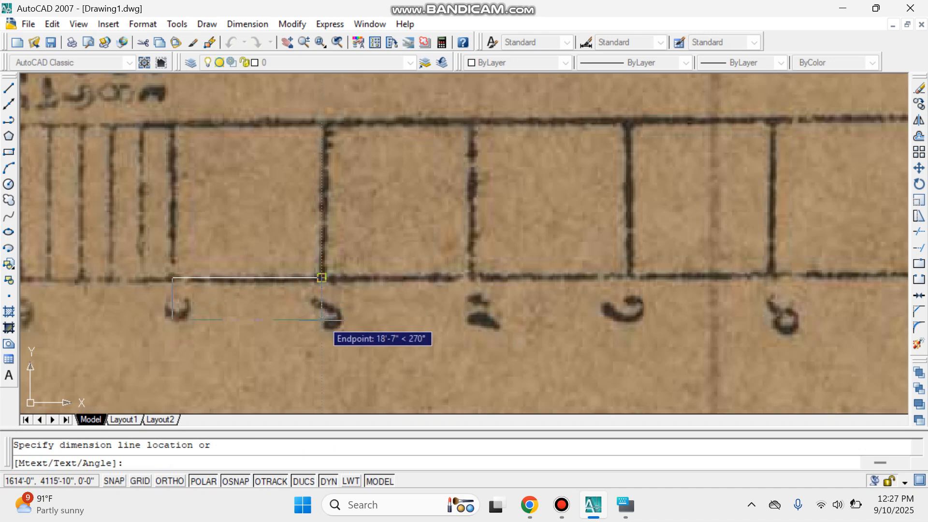
pyautogui.click(322, 323)
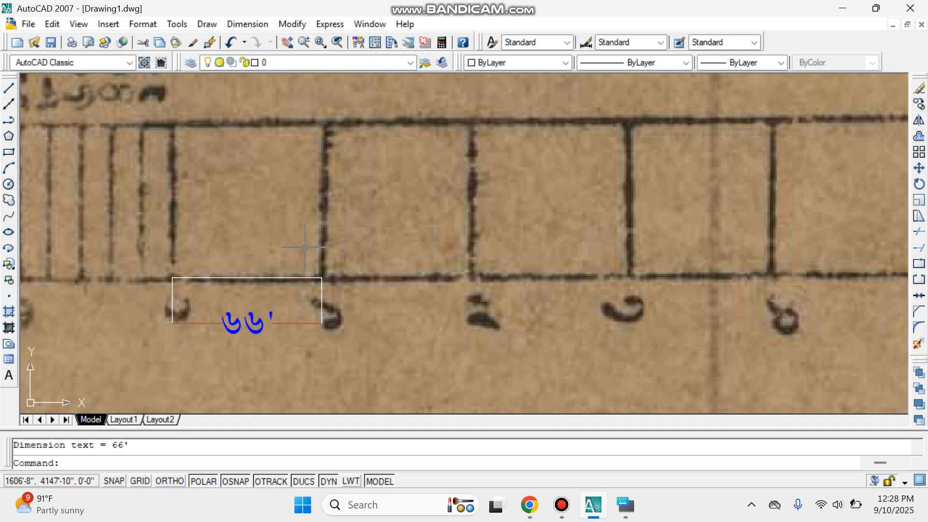
# - Trace the four-sided plot under the hatched boundary, between the two circled corners, with a closed-up polyline of about 88' by 99'
pyautogui.scroll(-8, 305, 247)
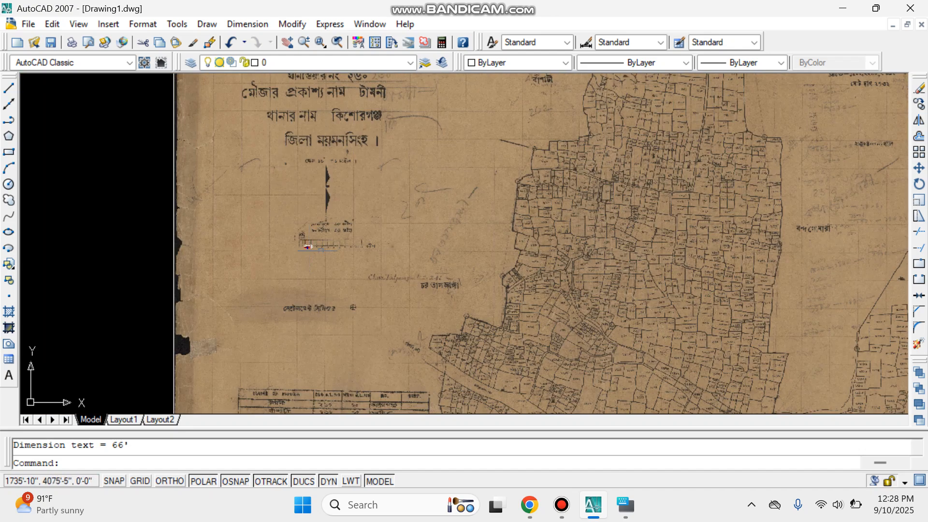
pyautogui.scroll(5, 493, 331)
pyautogui.scroll(5, 495, 333)
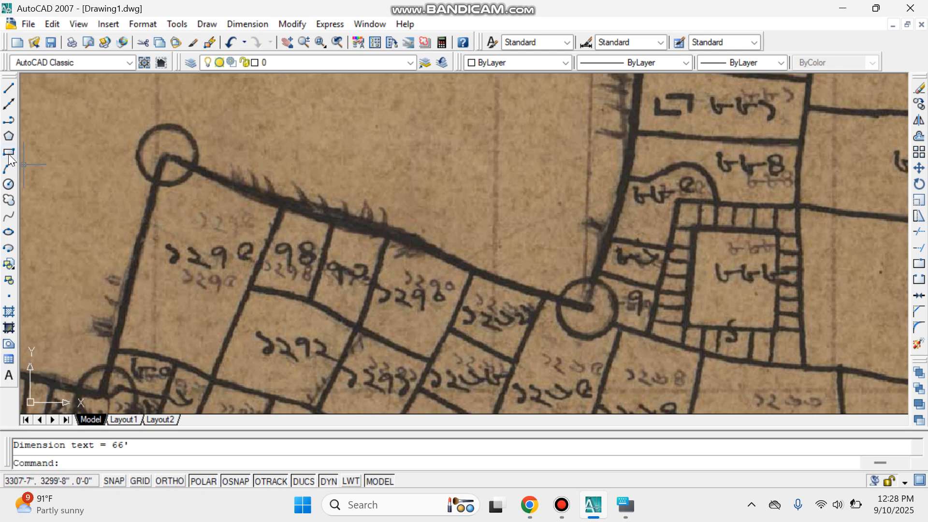
pyautogui.click(10, 122)
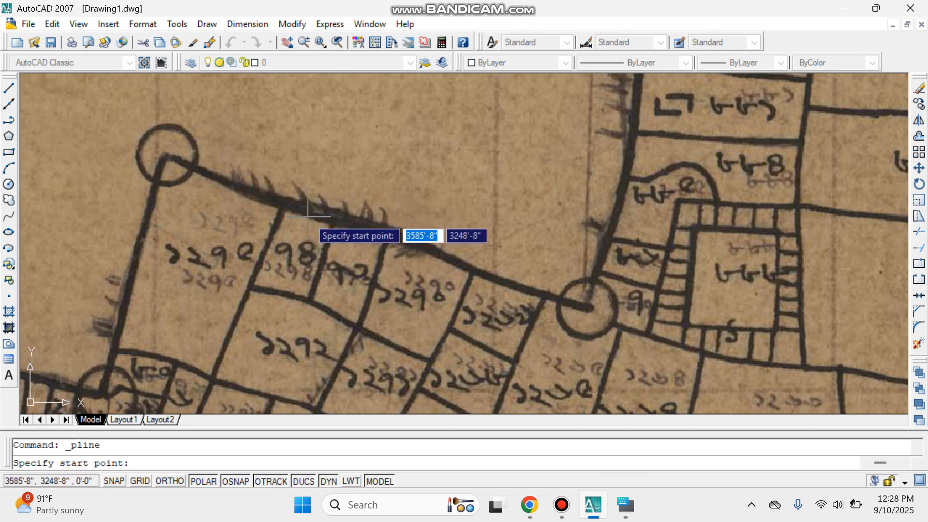
pyautogui.scroll(-2, 418, 292)
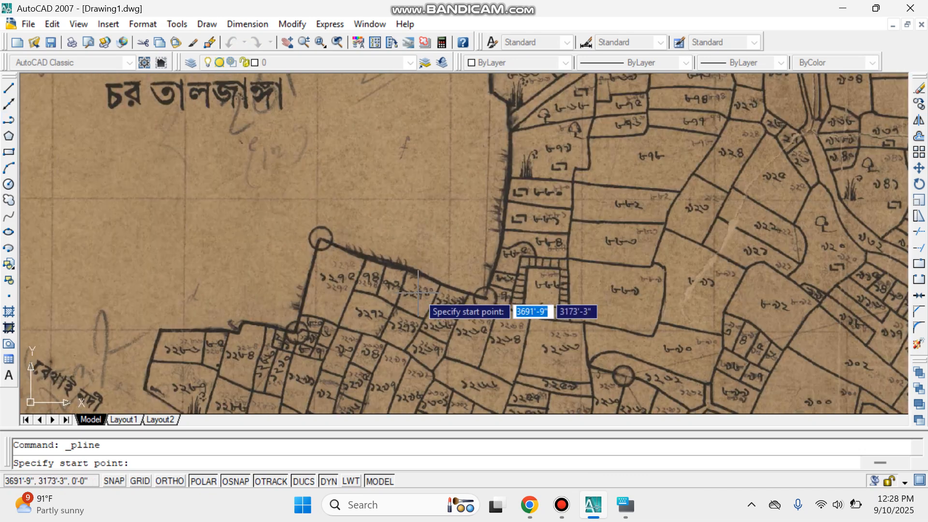
pyautogui.scroll(3, 418, 293)
pyautogui.scroll(2, 419, 292)
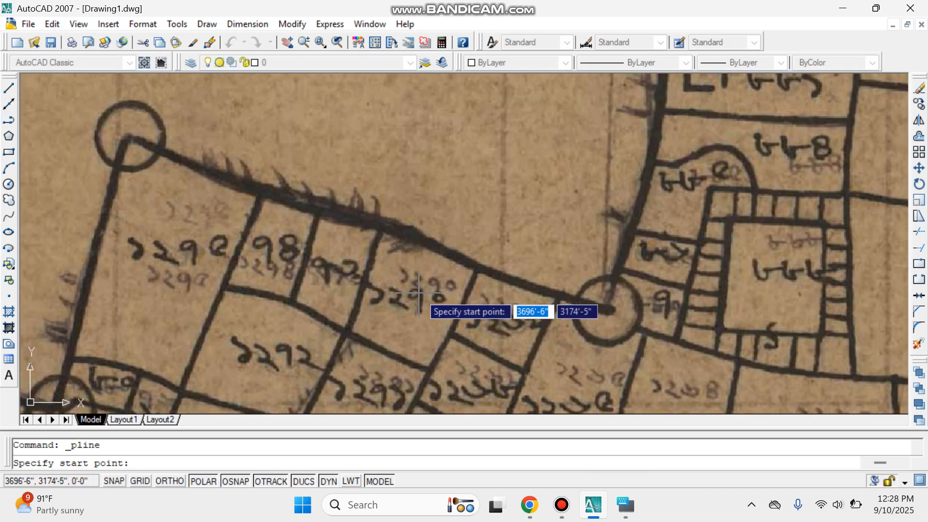
pyautogui.scroll(2, 419, 291)
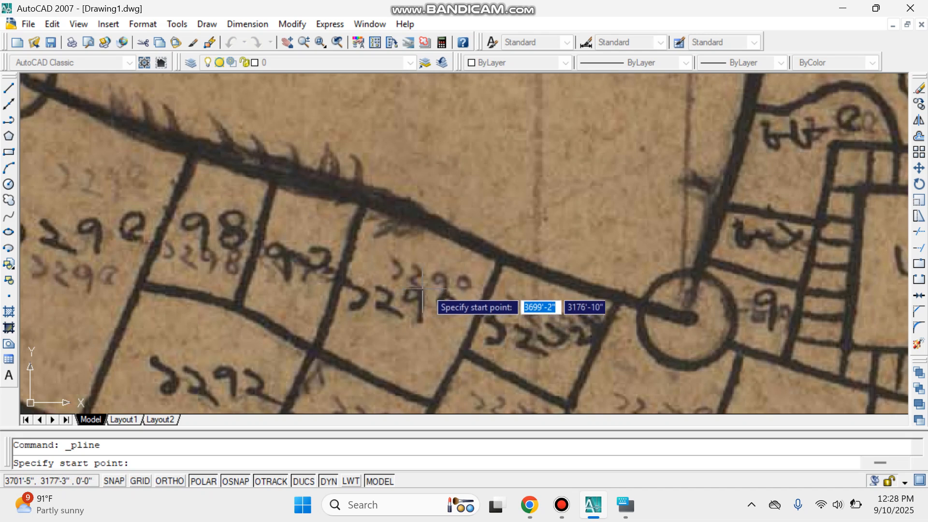
pyautogui.click(365, 197)
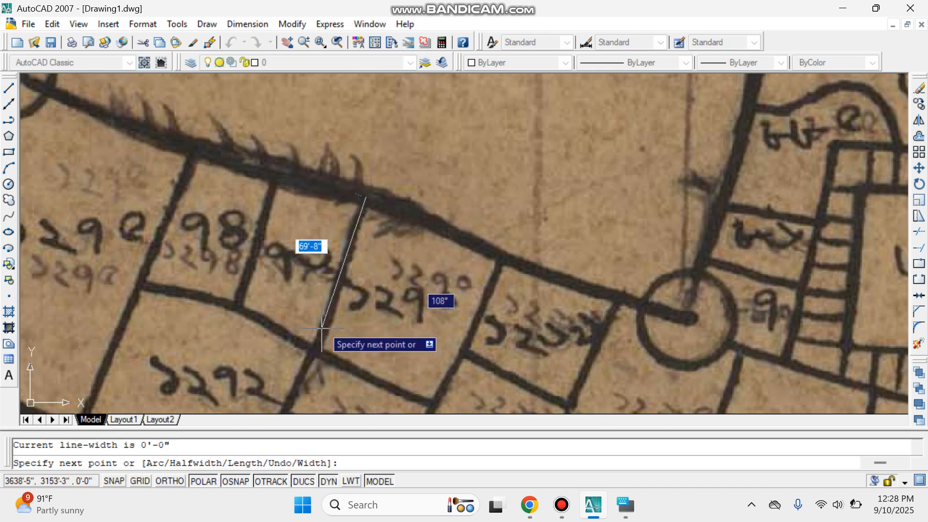
pyautogui.click(315, 353)
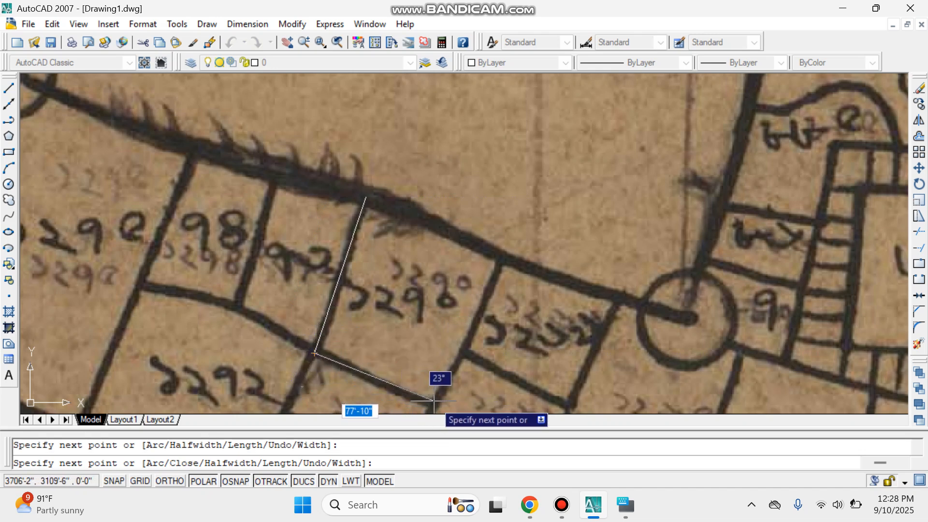
pyautogui.click(433, 403)
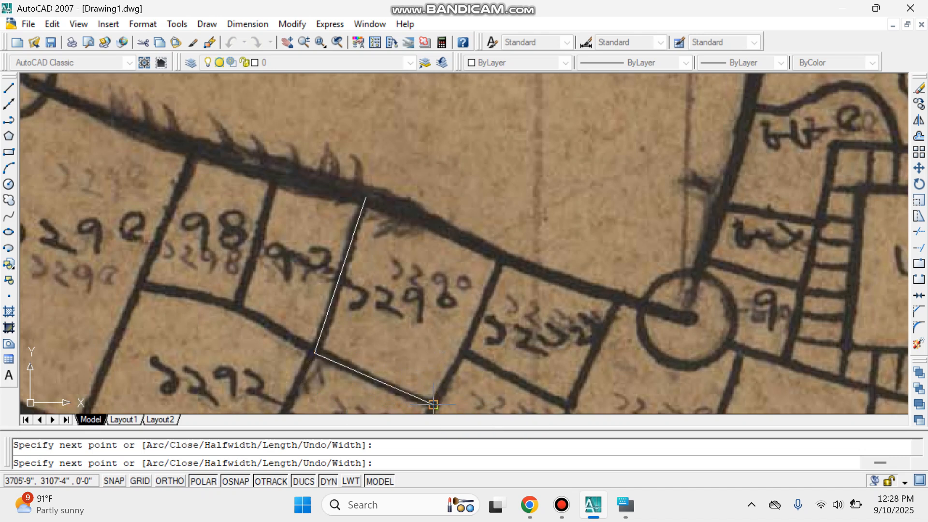
pyautogui.click(483, 307)
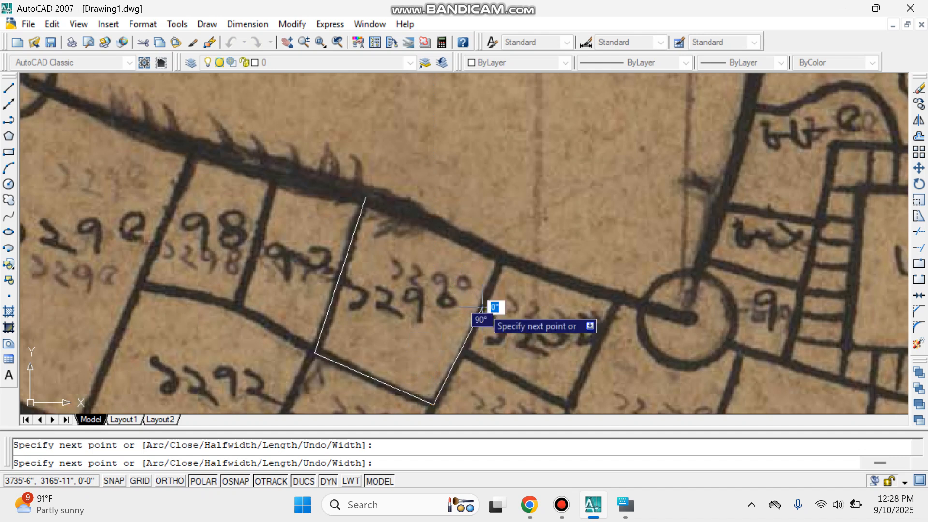
pyautogui.click(500, 254)
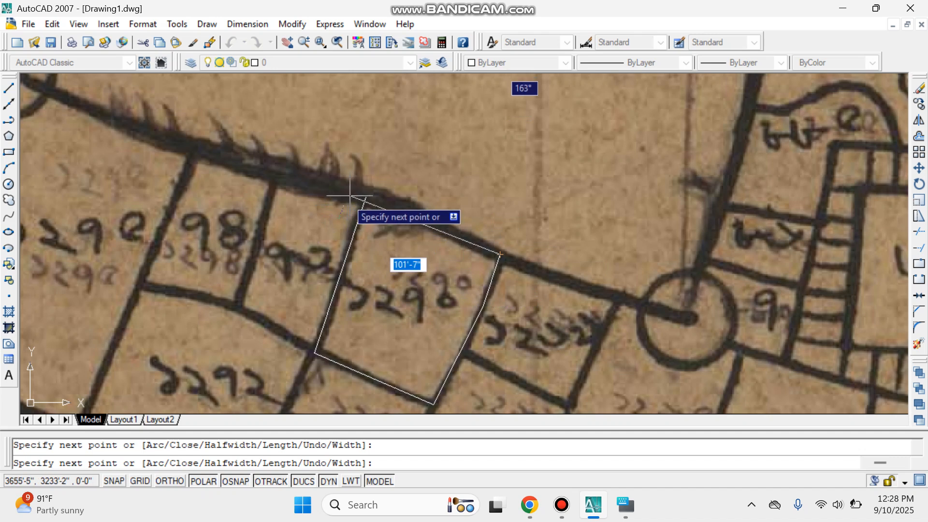
pyautogui.click(365, 197)
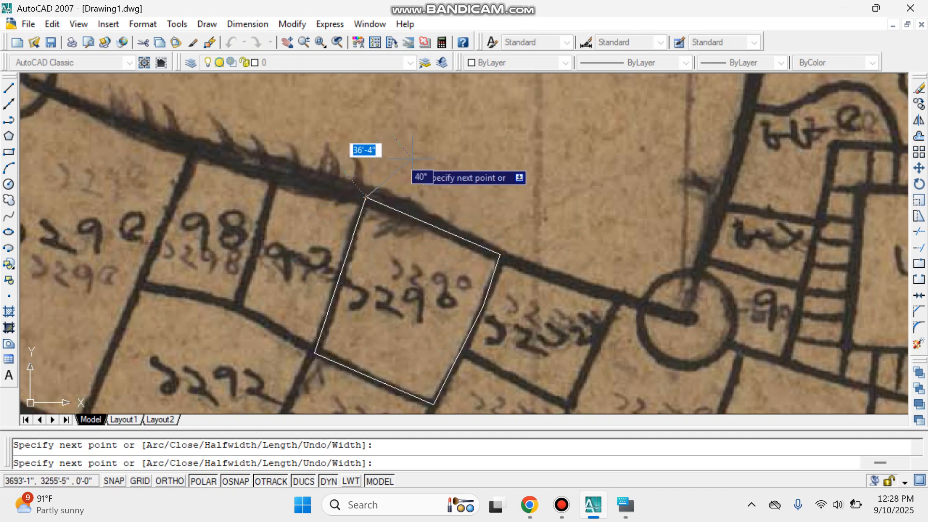
pyautogui.press('Return')
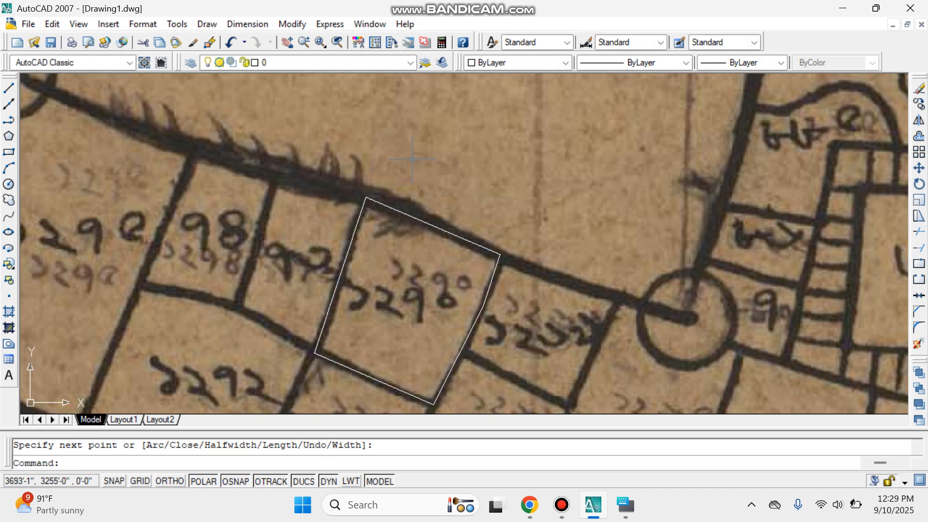
# - Add an aligned dimension to the traced plot's upper edge, placed outside the plot
pyautogui.click(243, 27)
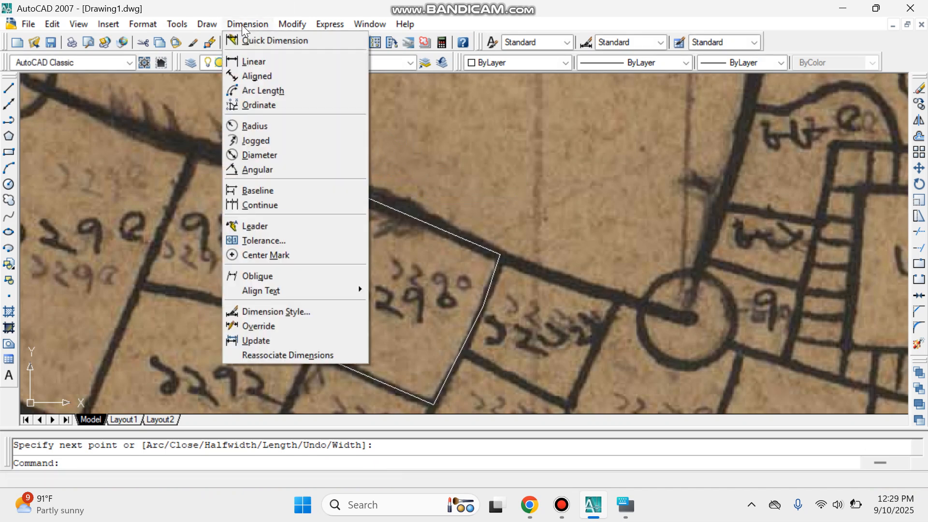
pyautogui.click(252, 75)
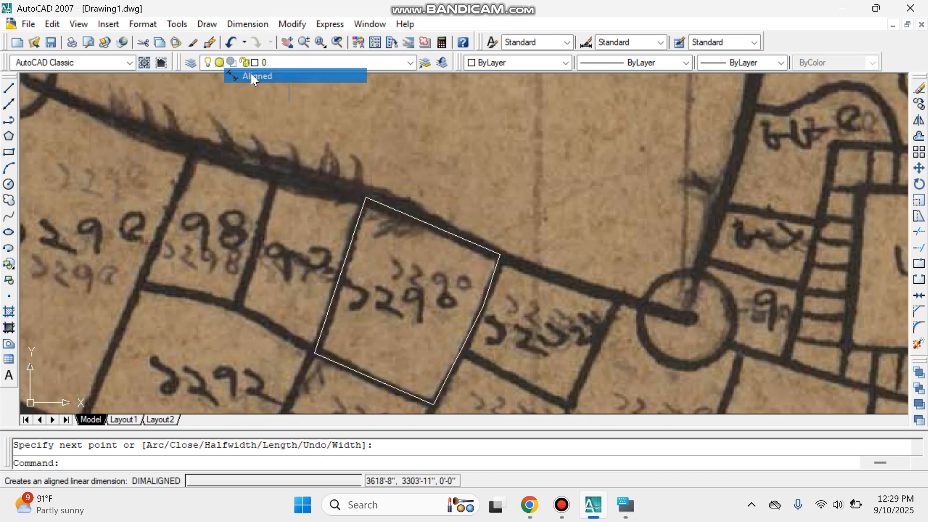
pyautogui.click(366, 198)
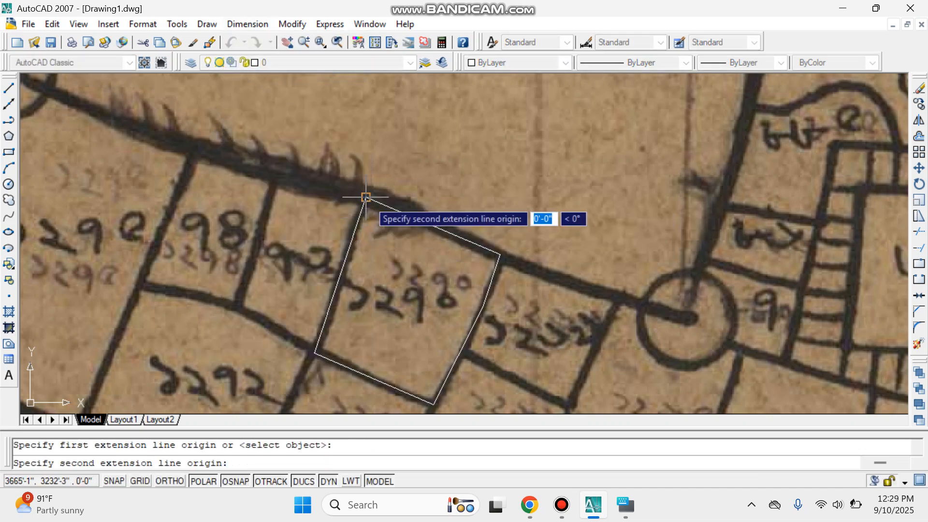
pyautogui.click(500, 253)
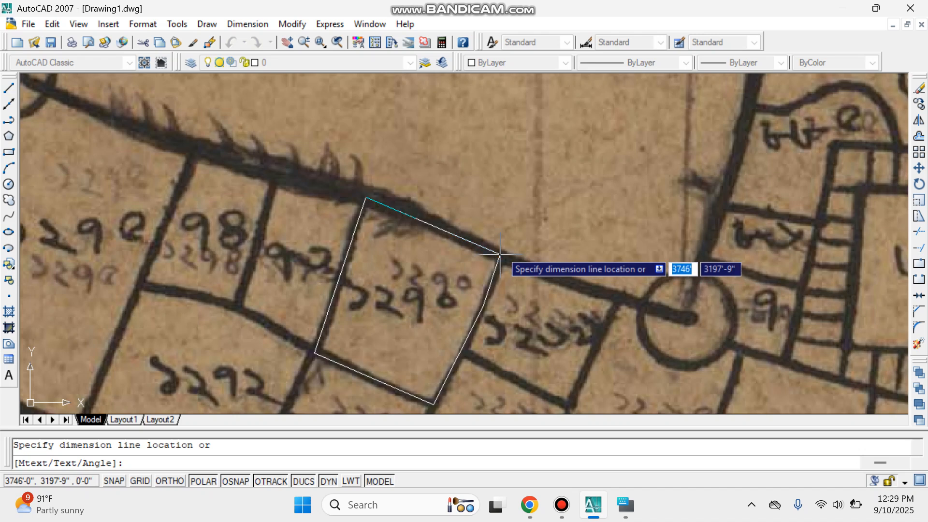
pyautogui.click(517, 211)
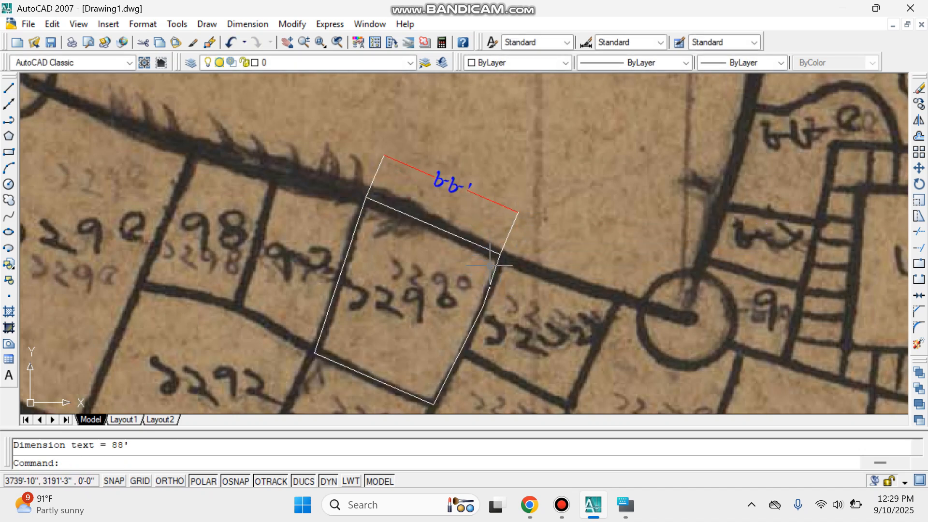
# - Add an aligned dimension to the traced plot's right edge, placed outside the plot
pyautogui.press('Return')
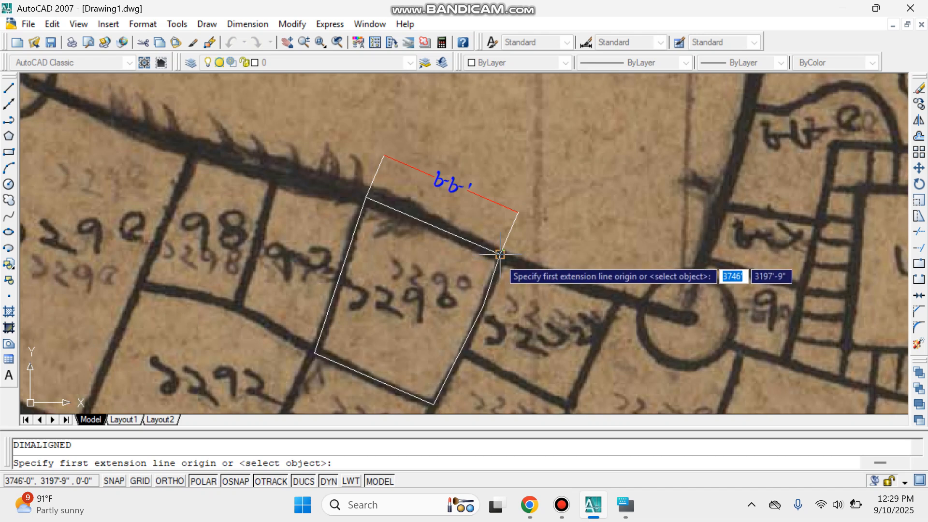
pyautogui.click(500, 254)
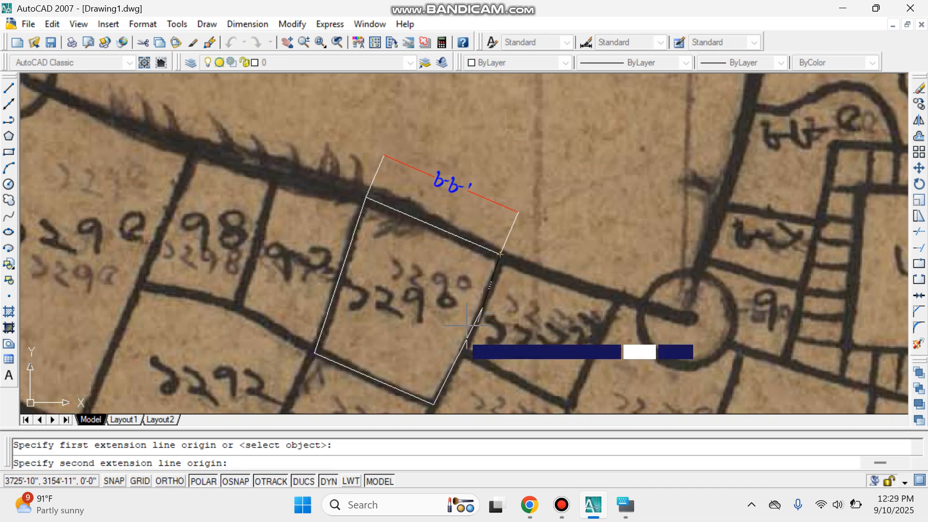
pyautogui.click(433, 404)
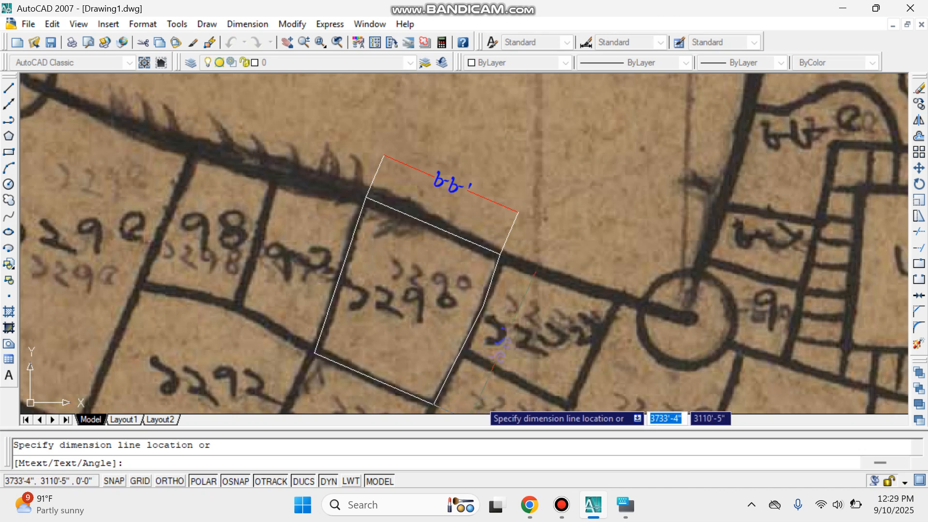
pyautogui.click(478, 399)
# - Add an aligned dimension to the traced plot's left edge, placed outside the plot
pyautogui.scroll(-2, 416, 314)
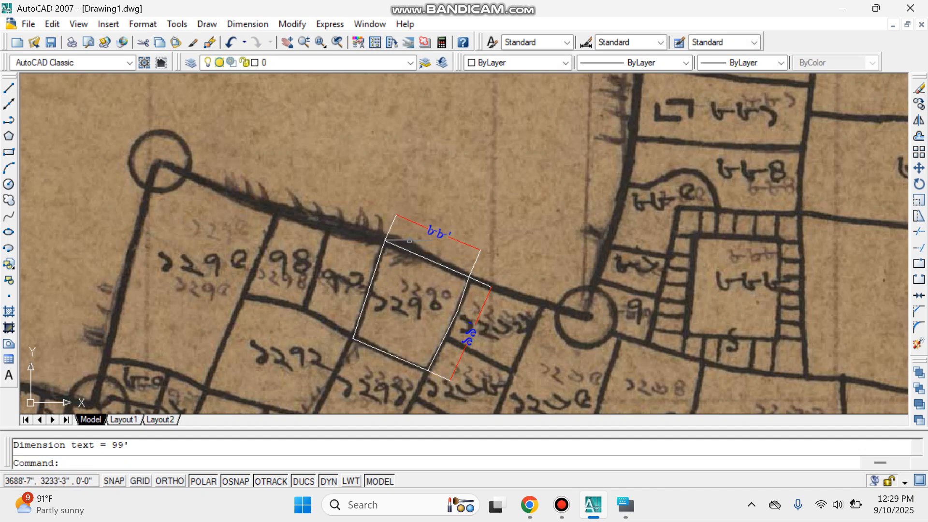
pyautogui.press('space')
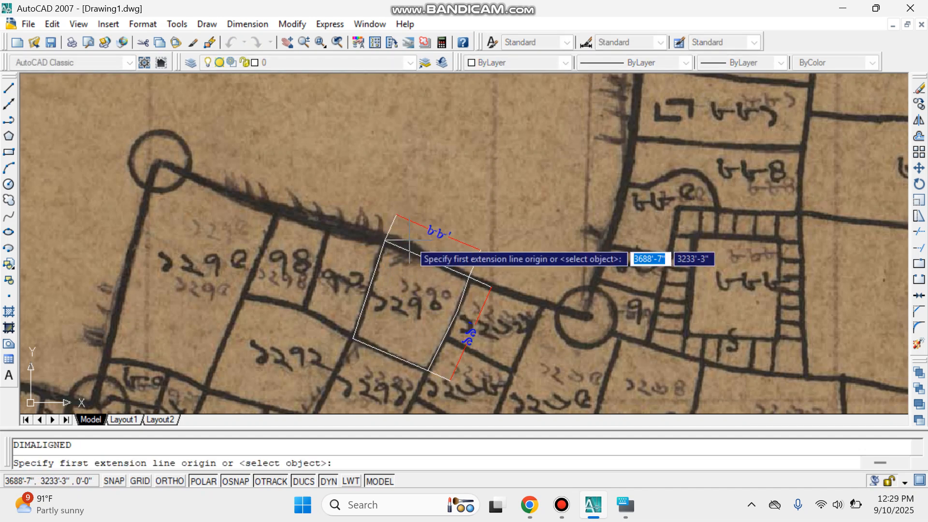
pyautogui.click(385, 240)
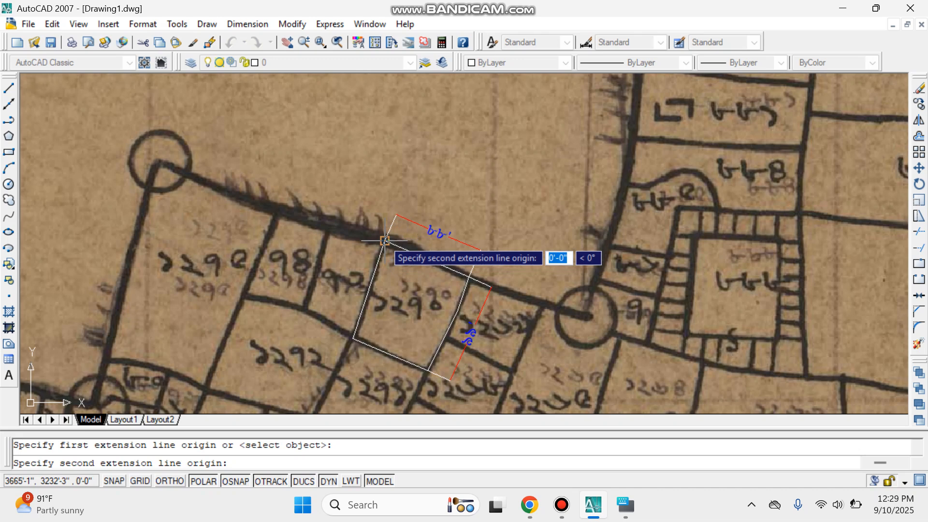
pyautogui.click(353, 339)
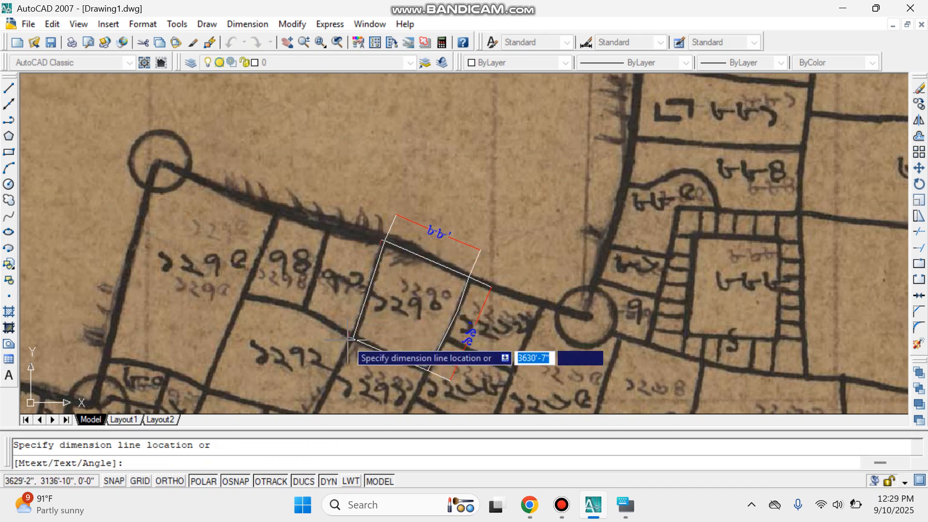
pyautogui.click(321, 322)
pyautogui.scroll(-2, 320, 321)
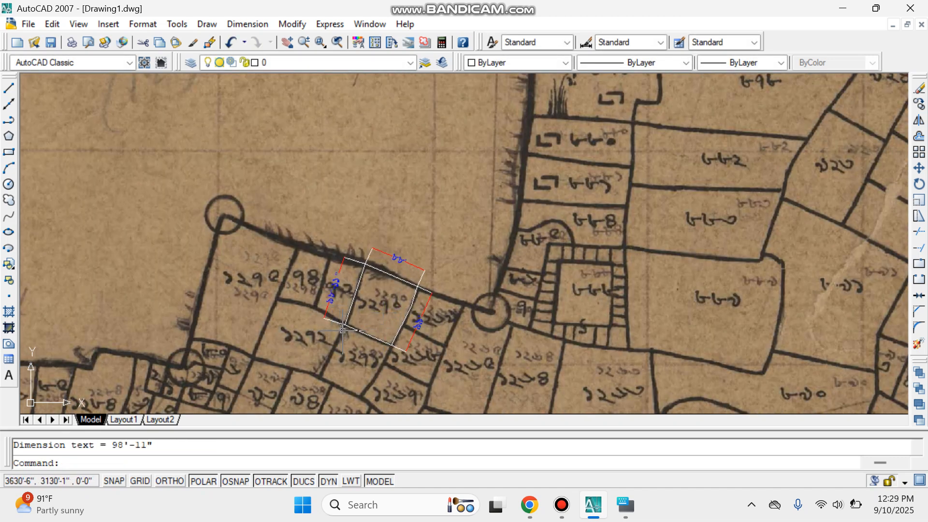
pyautogui.press('Return')
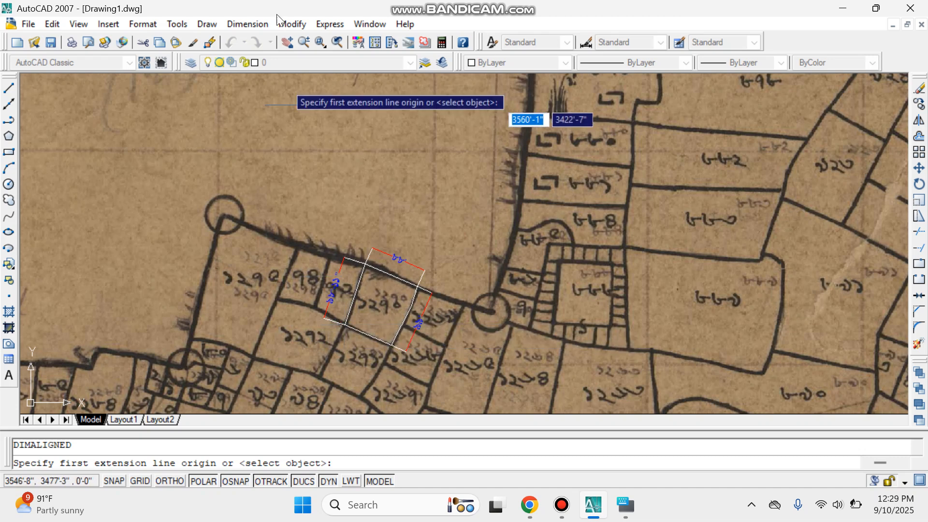
# - Add an aligned dimension to the traced plot's lower edge, placed outside the plot
pyautogui.click(251, 24)
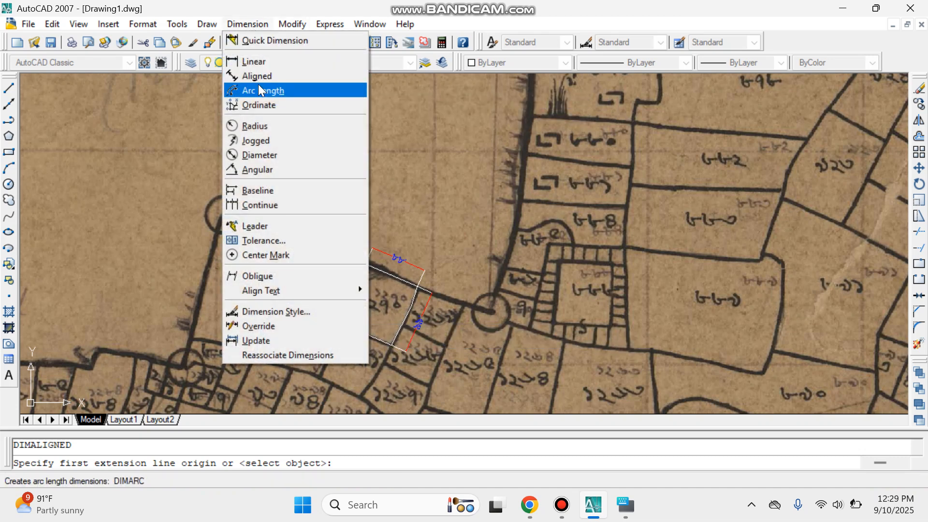
pyautogui.click(263, 76)
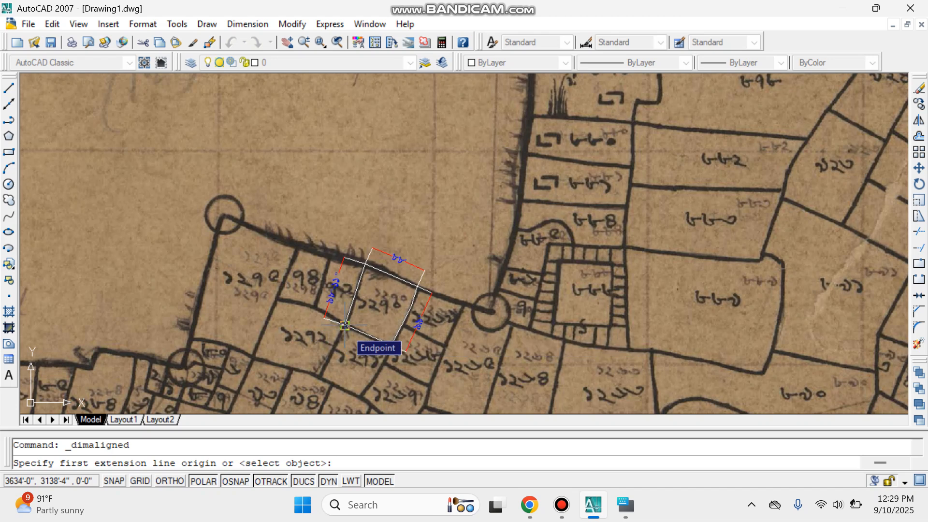
pyautogui.click(345, 325)
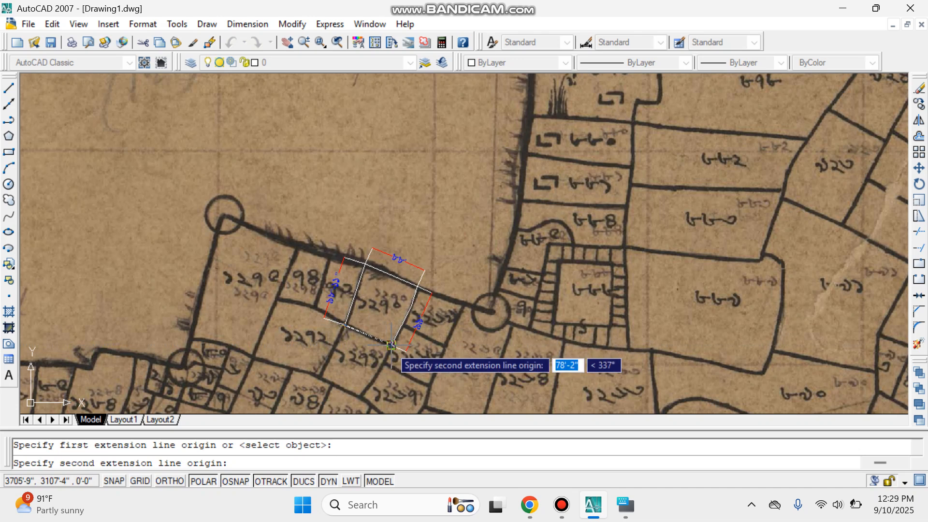
pyautogui.click(391, 345)
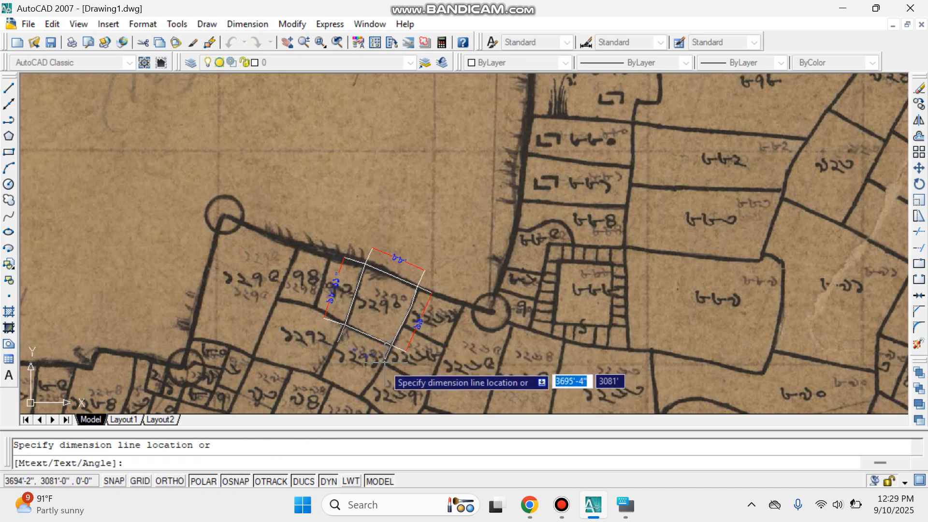
pyautogui.click(381, 367)
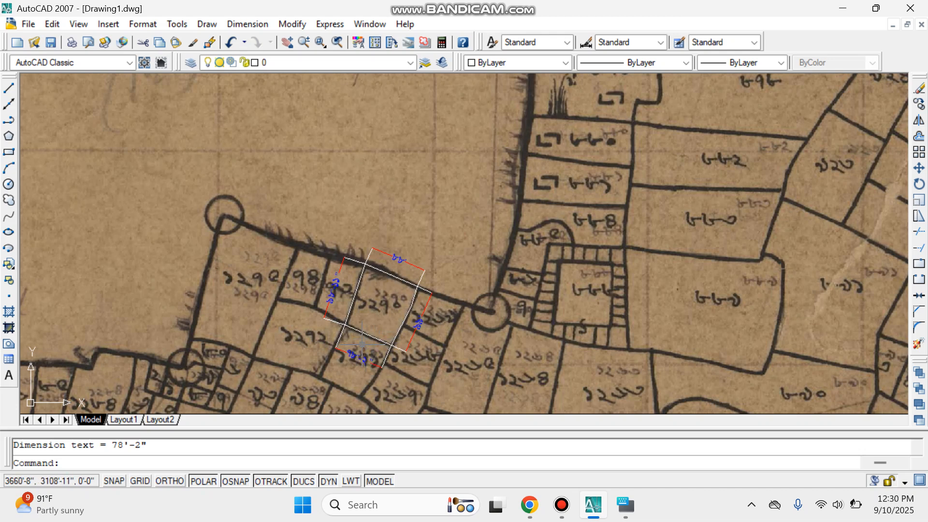
pyautogui.scroll(2, 362, 344)
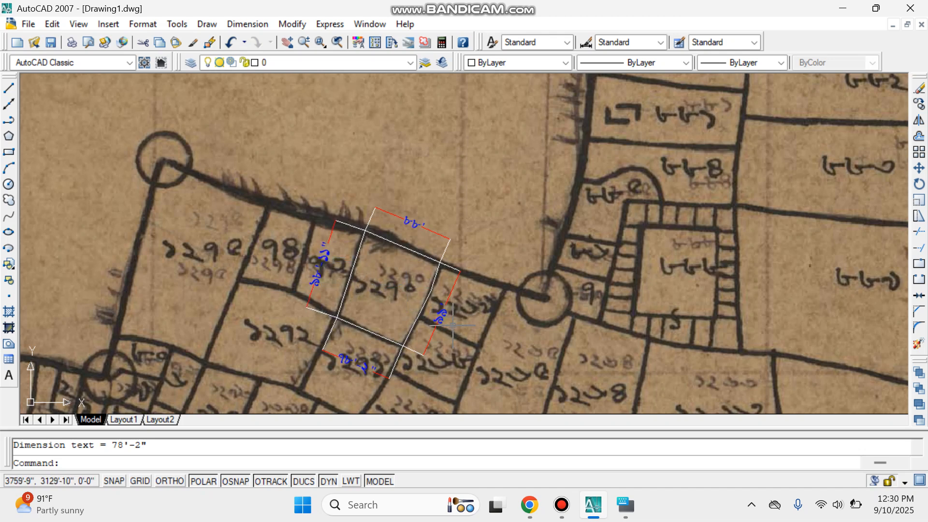
pyautogui.scroll(5, 348, 360)
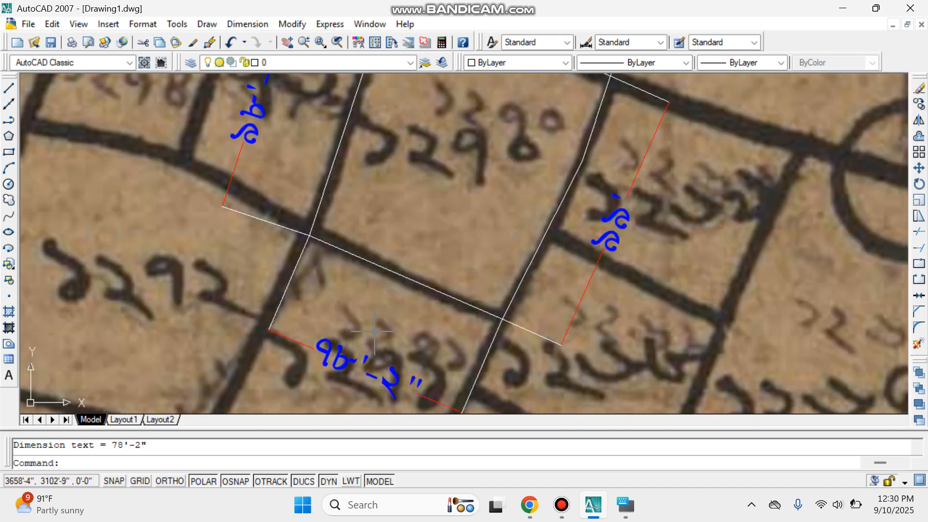
pyautogui.scroll(-4, 421, 195)
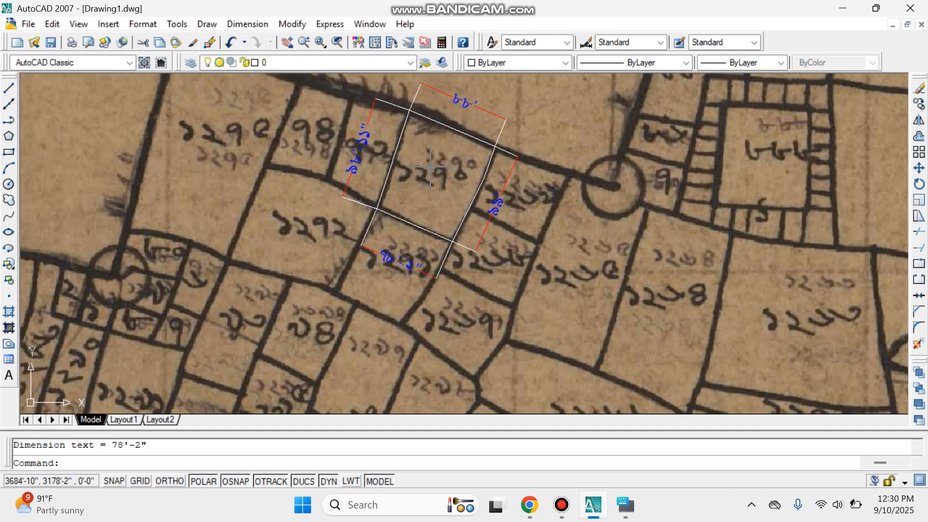
pyautogui.scroll(-2, 430, 167)
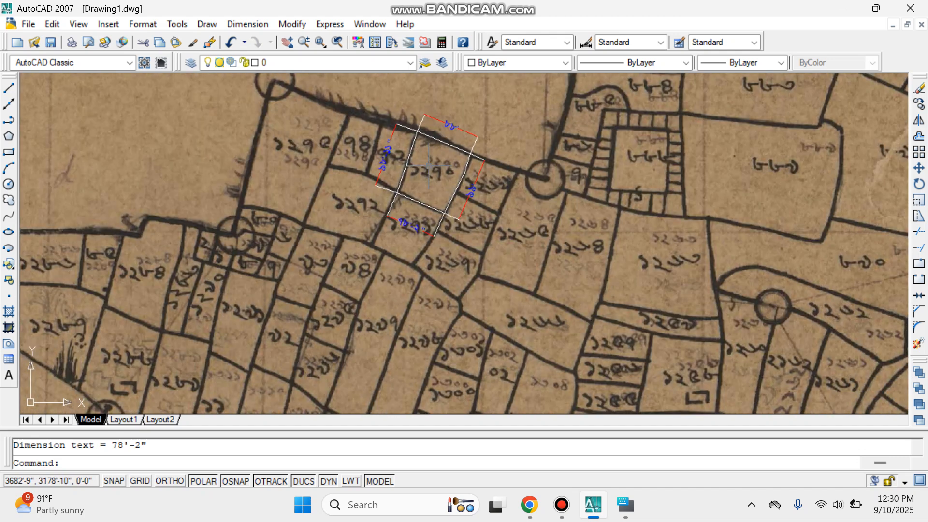